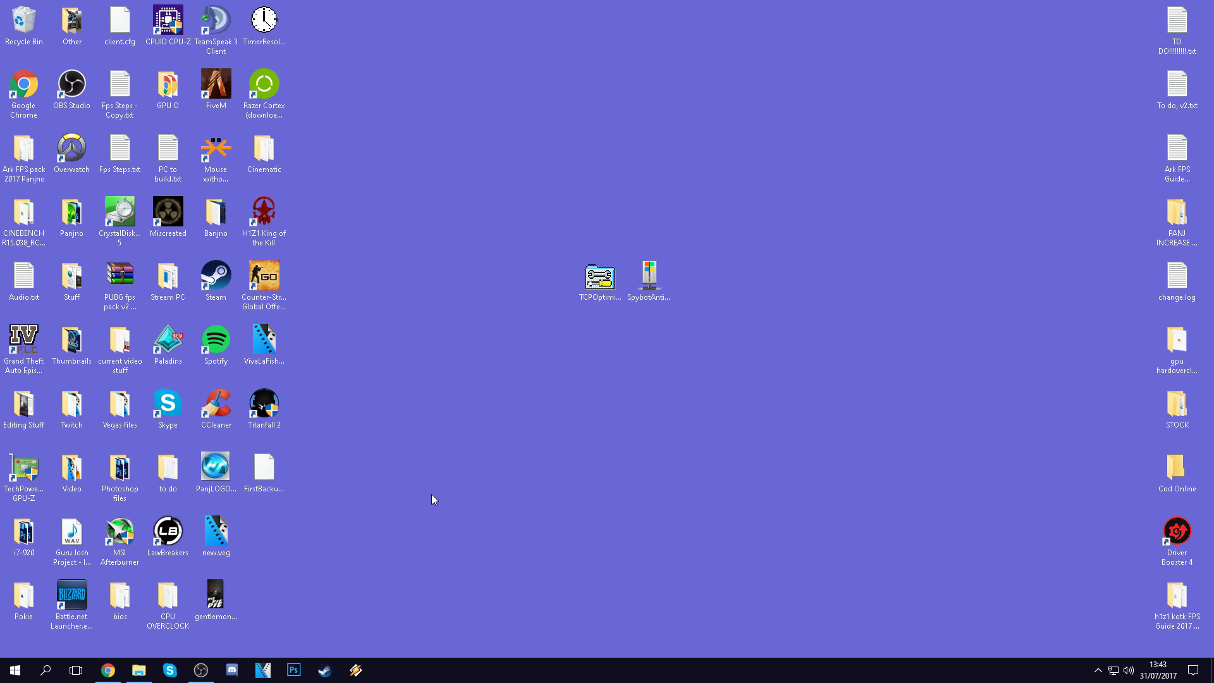
# Step: Download TCP Optimizer 4 from SpeedGuide, then the Spybot Anti-Beacon v1.6 installer from safer-networking.org
pyautogui.click(107, 670)
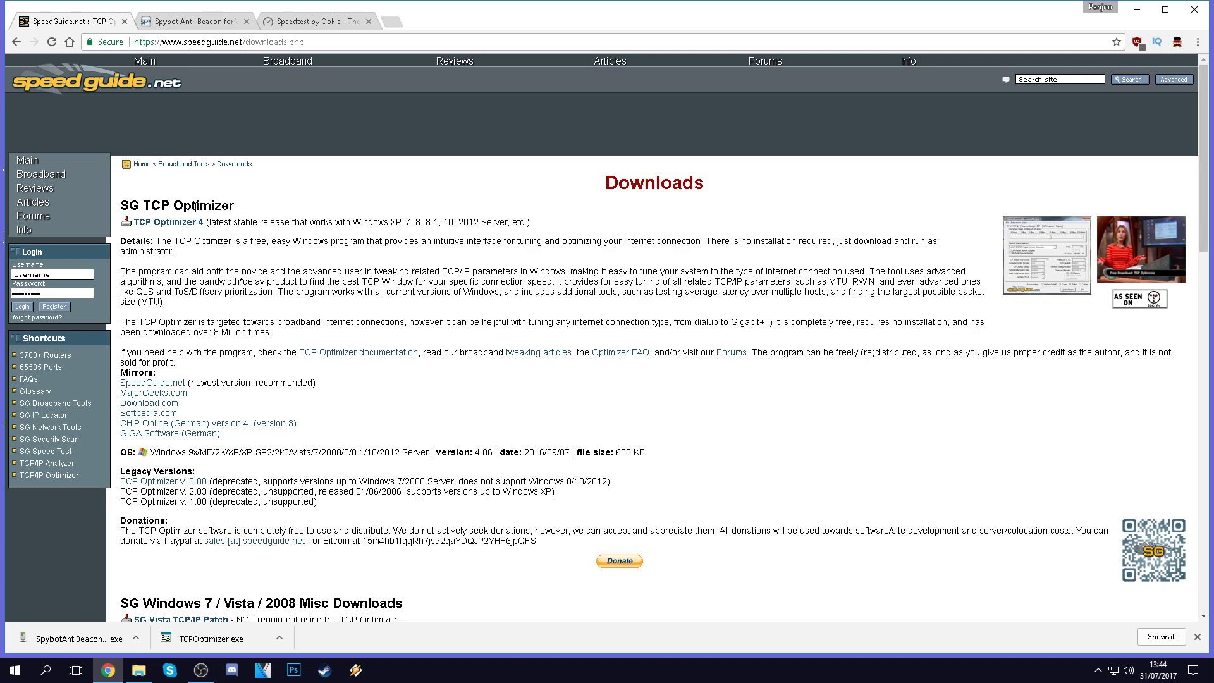
pyautogui.click(168, 223)
pyautogui.click(190, 21)
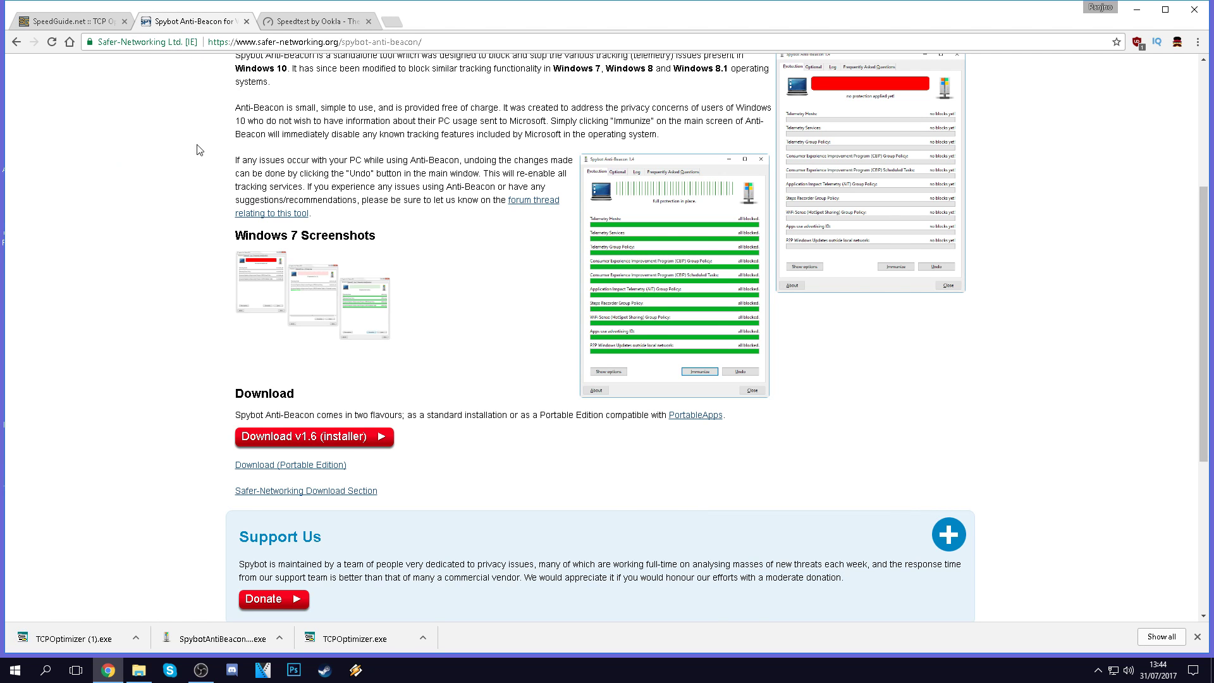
pyautogui.scroll(4, 203, 163)
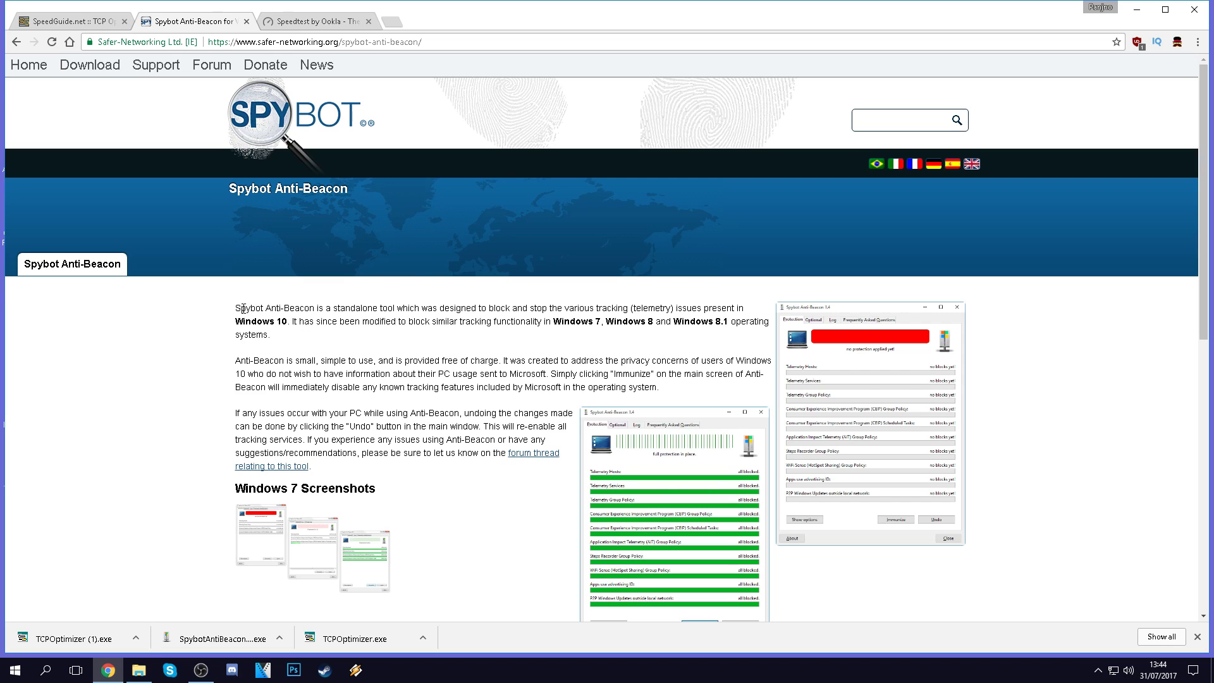
pyautogui.moveTo(235, 308); pyautogui.dragTo(550, 321)
pyautogui.click(501, 349)
pyautogui.moveTo(476, 308); pyautogui.dragTo(631, 308)
pyautogui.scroll(-5, 329, 270)
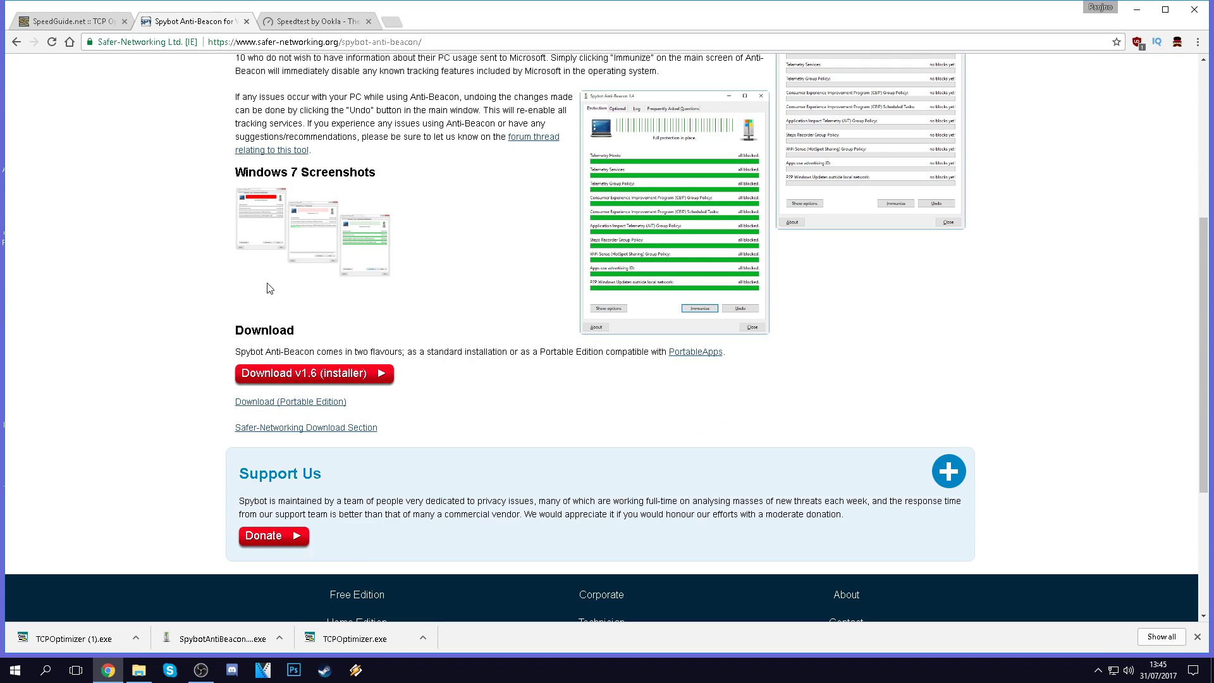
pyautogui.click(297, 380)
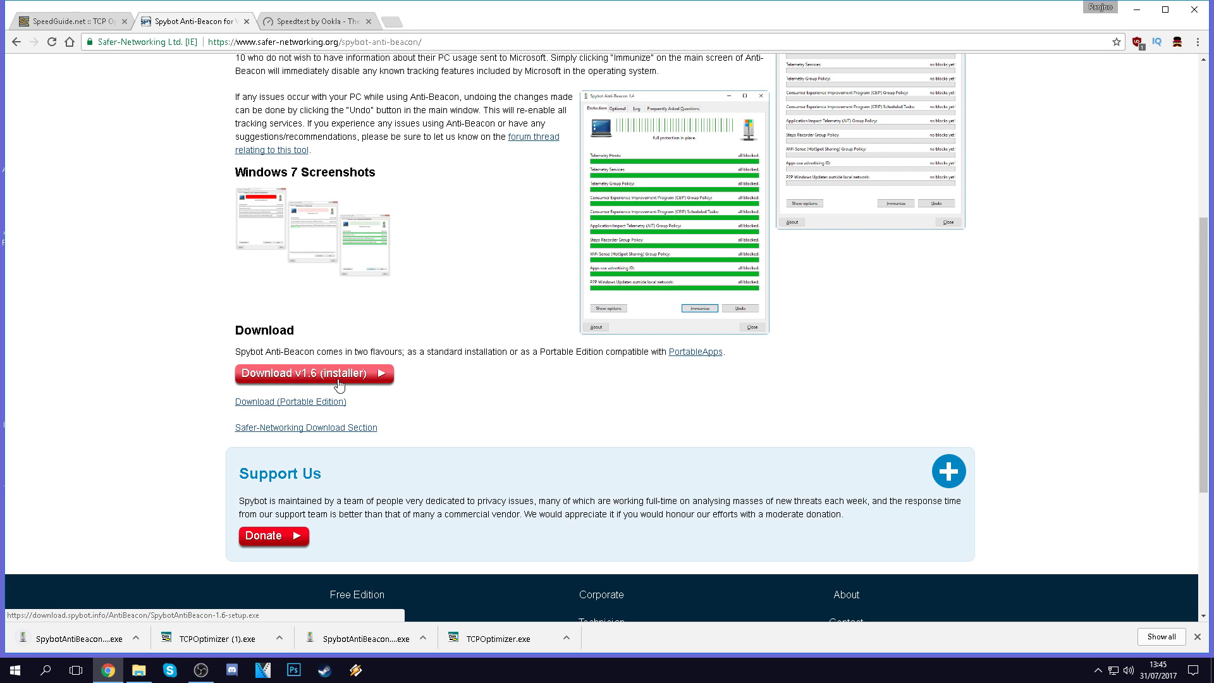
# Step: Switch to the Speedtest by Ookla tab at beta.speedtest.net
pyautogui.click(296, 24)
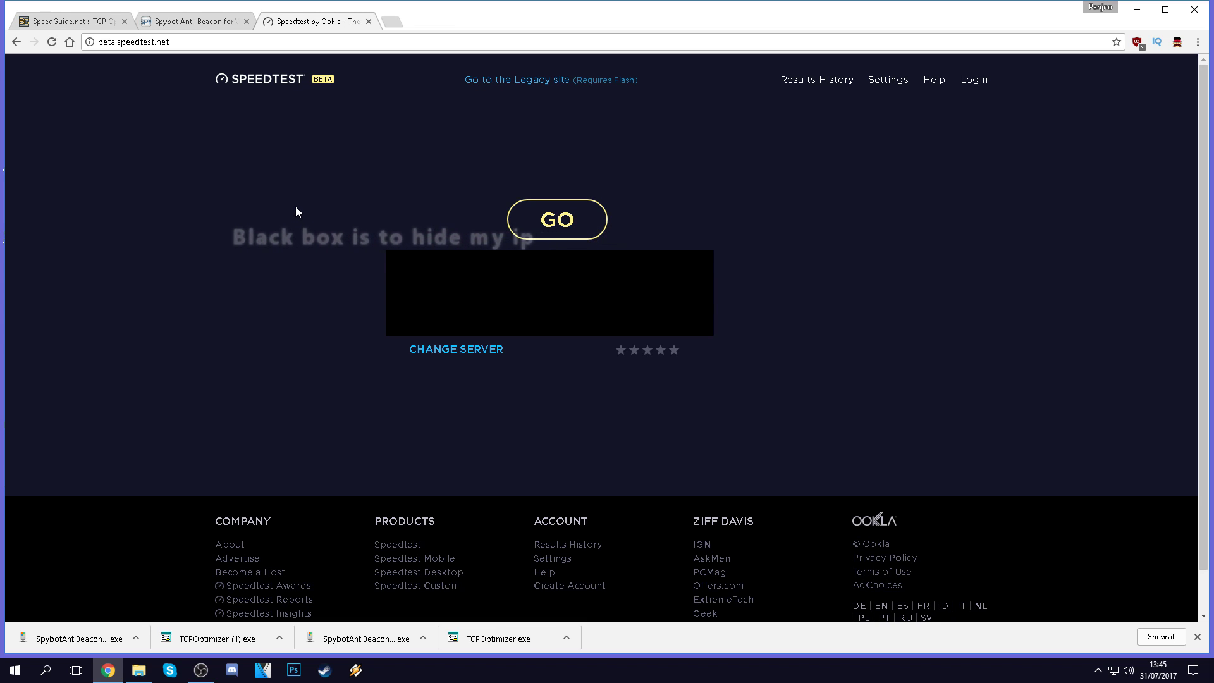
# Step: Minimize Chrome and run TCPOptimizer.exe from the desktop as administrator
pyautogui.click(1137, 9)
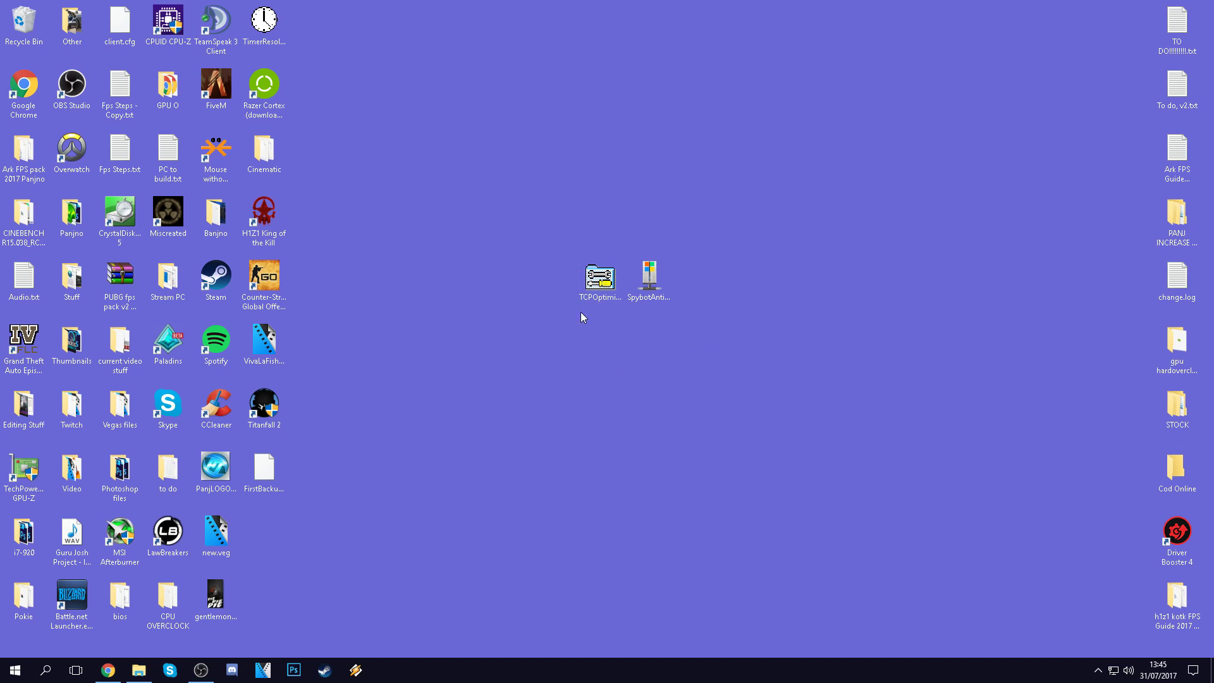
pyautogui.rightClick(602, 272)
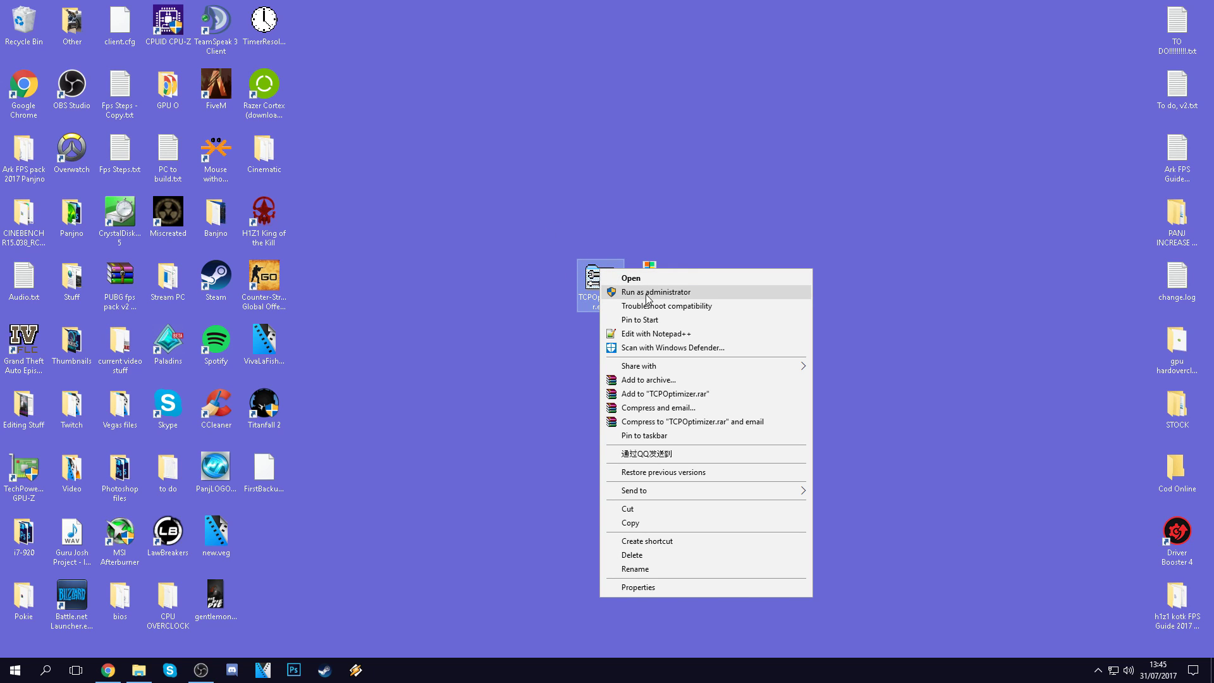
pyautogui.click(644, 297)
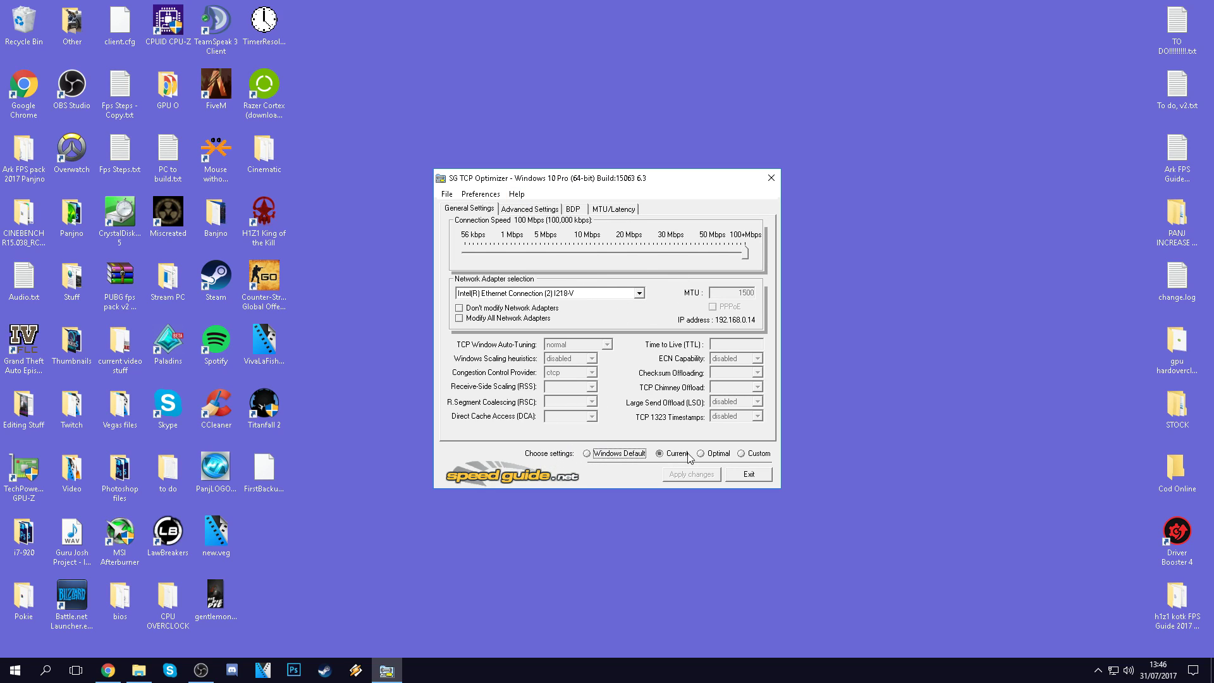
# Step: Choose Custom settings with Modify All Network Adapters ticked, after briefly previewing Windows Default
pyautogui.click(747, 453)
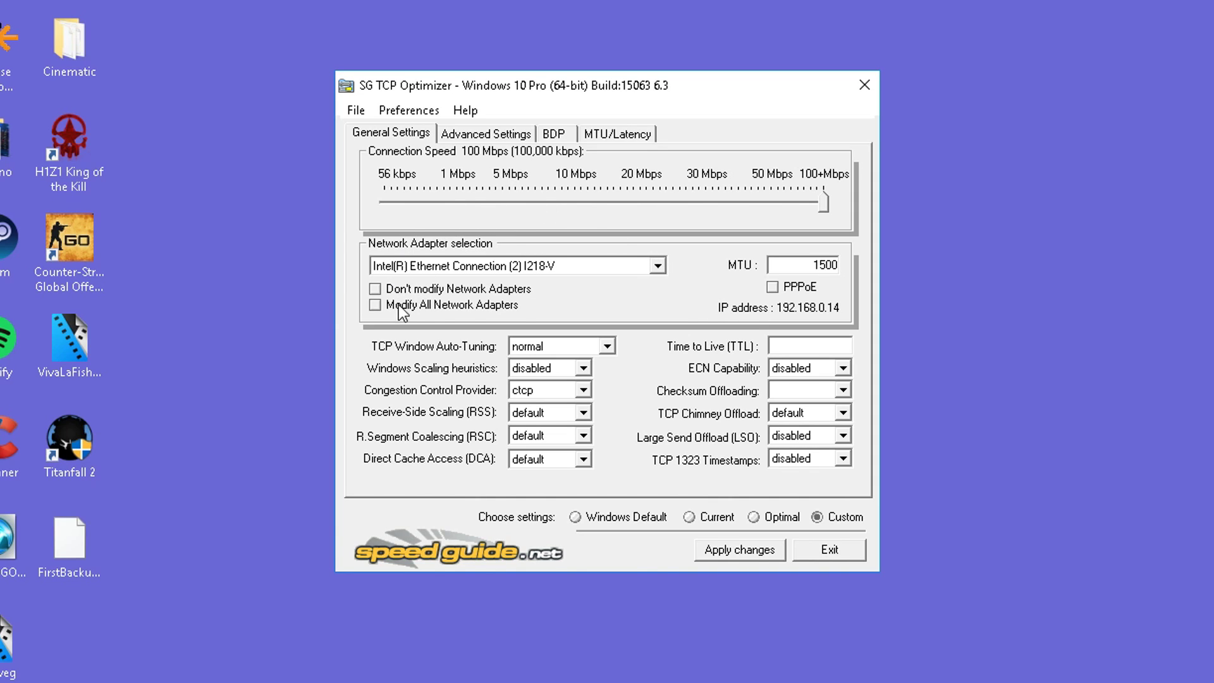
pyautogui.click(396, 307)
pyautogui.click(576, 517)
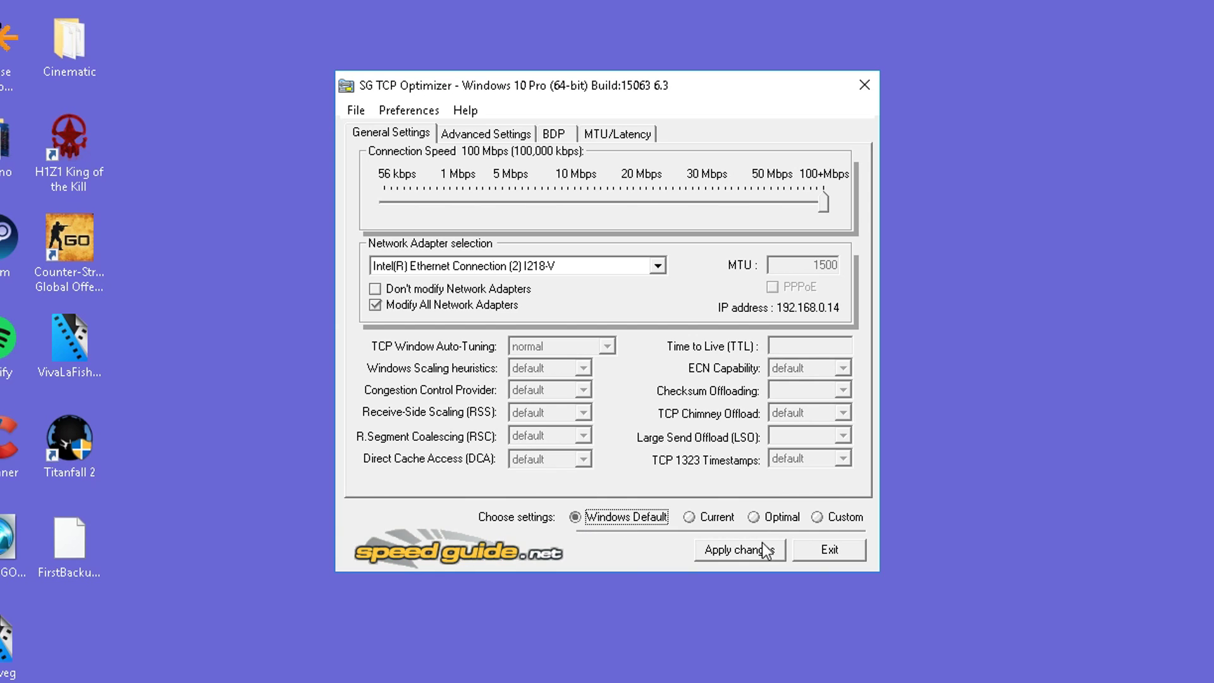
pyautogui.click(834, 518)
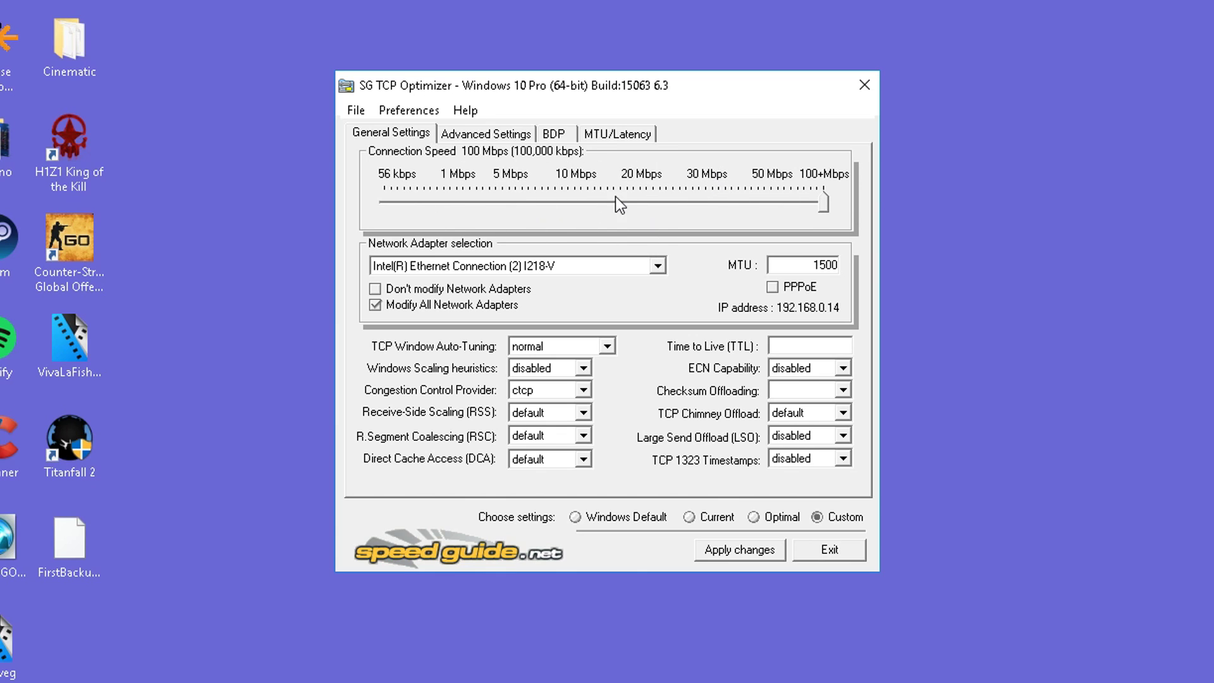
# Step: Adjust the connection speed, keep Auto-Tuning at normal and disable Windows Scaling heuristics
pyautogui.moveTo(822, 203)
pyautogui.mouseDown()
pyautogui.moveTo(426, 196)
pyautogui.moveTo(826, 201)
pyautogui.mouseUp()
pyautogui.moveTo(822, 198)
pyautogui.mouseDown()
pyautogui.moveTo(636, 202)
pyautogui.moveTo(824, 202)
pyautogui.mouseUp()
pyautogui.moveTo(798, 258); pyautogui.dragTo(901, 271)
pyautogui.press('Tab')
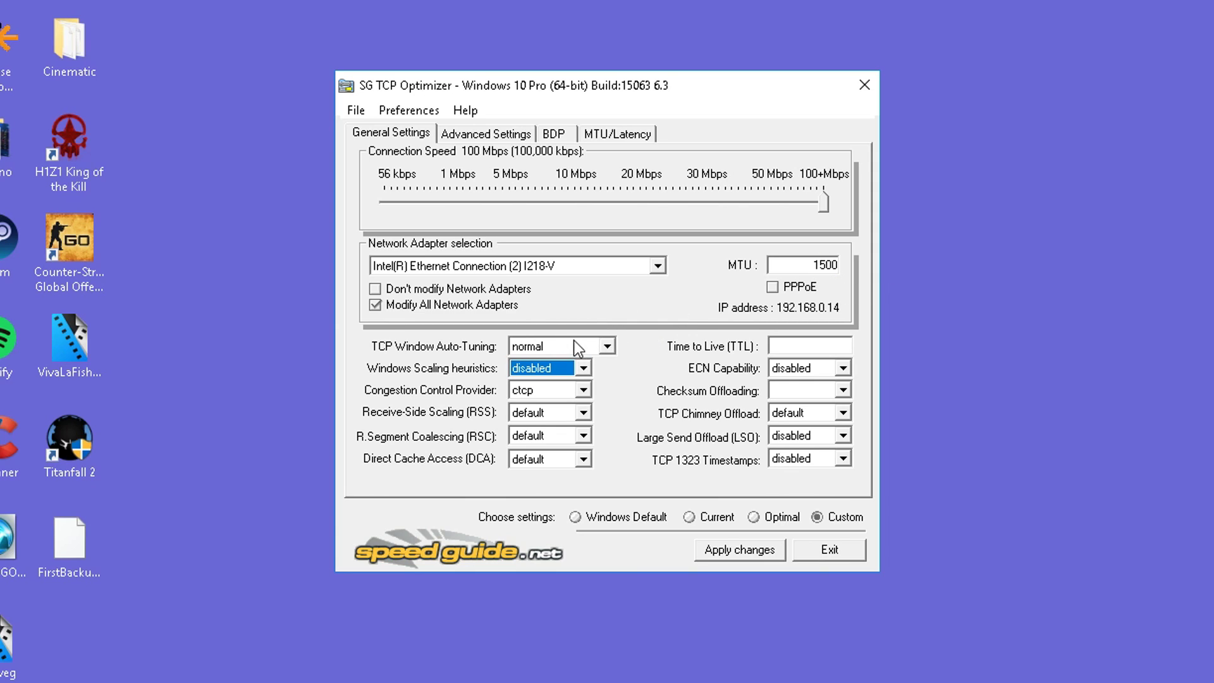
pyautogui.click(572, 348)
pyautogui.click(540, 401)
pyautogui.click(544, 368)
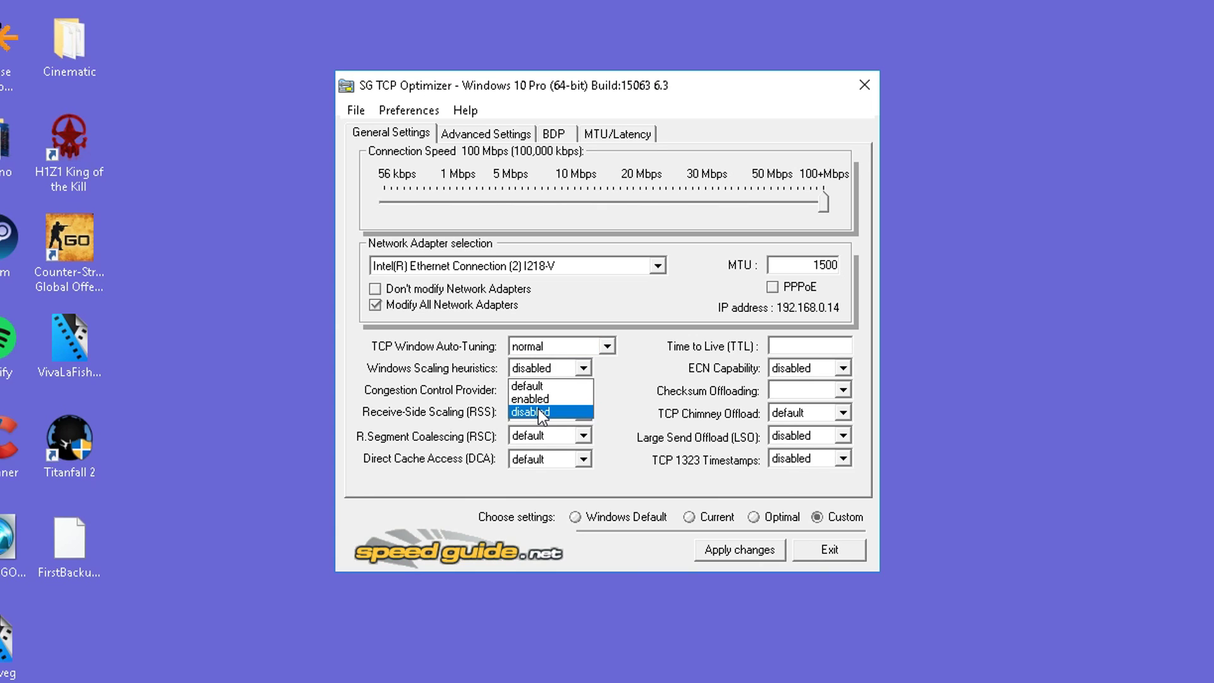
pyautogui.click(538, 410)
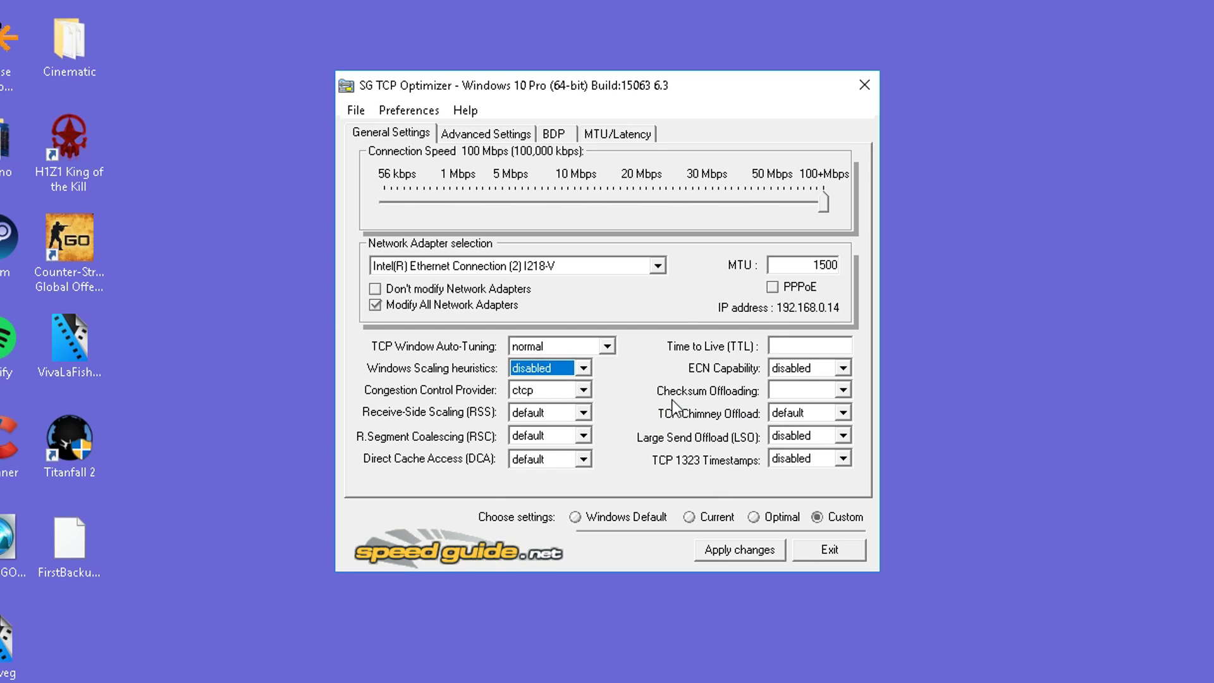
# Step: Enable Receive-Side Scaling, Receive Segment Coalescing and Direct Cache Access
pyautogui.moveTo(665, 396)
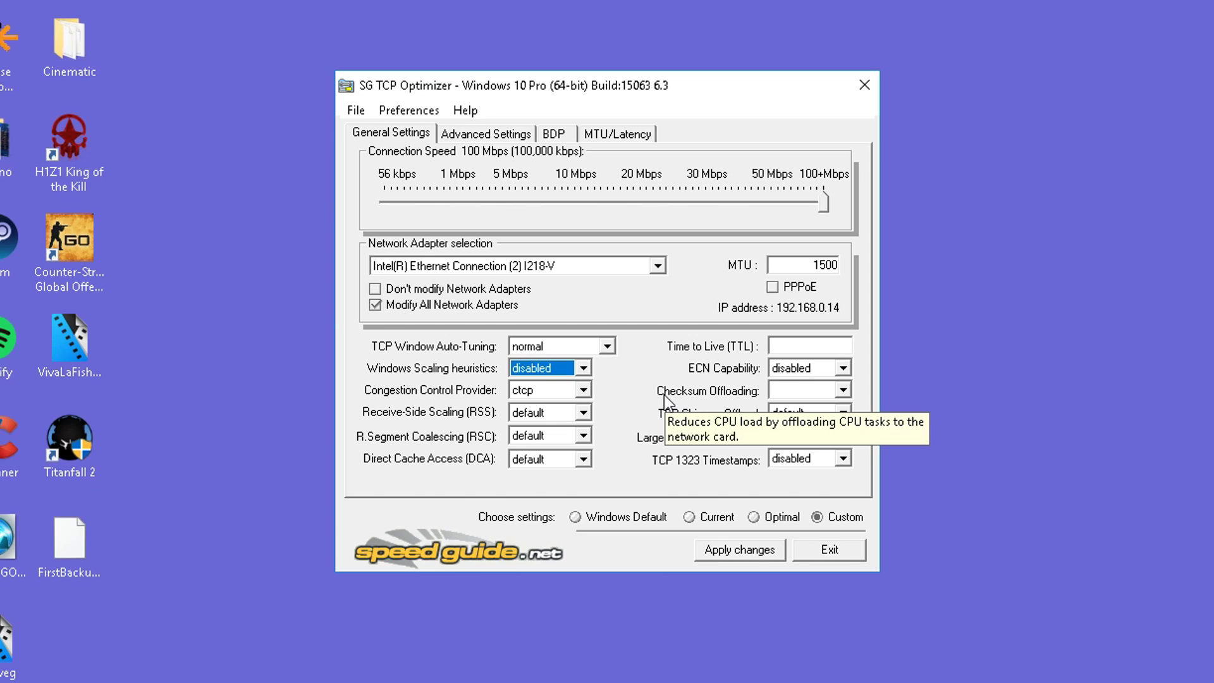
pyautogui.click(551, 413)
pyautogui.click(535, 445)
pyautogui.click(540, 431)
pyautogui.click(535, 467)
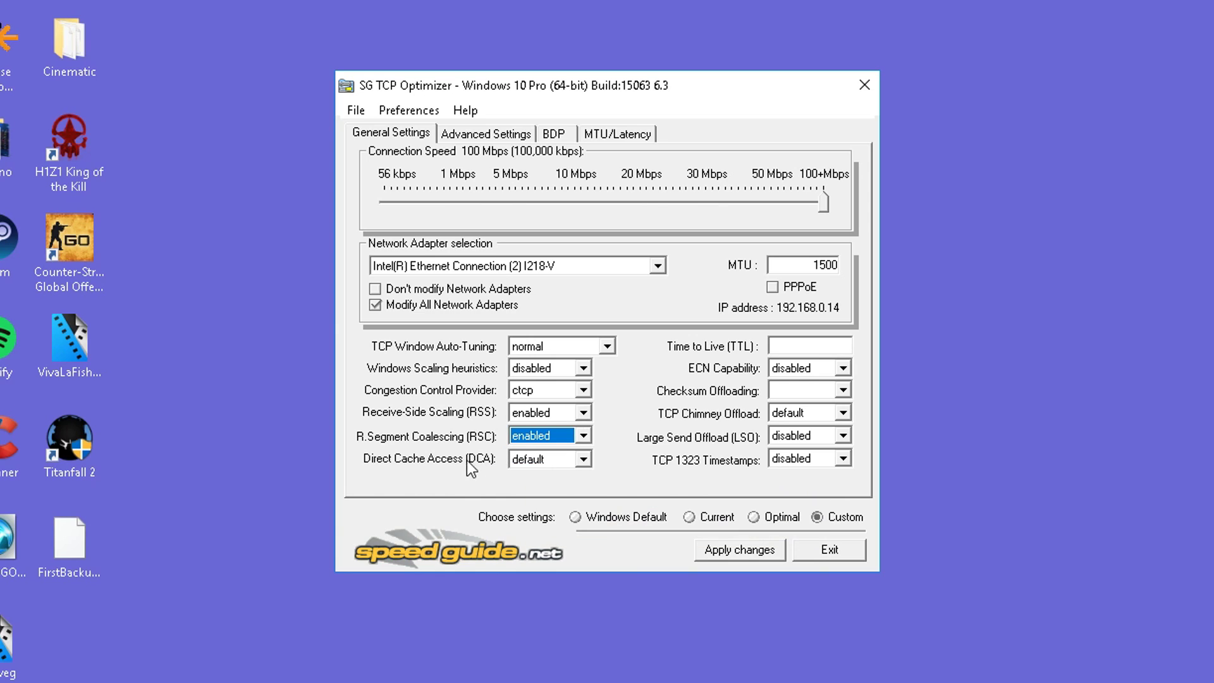
pyautogui.click(543, 459)
pyautogui.click(530, 490)
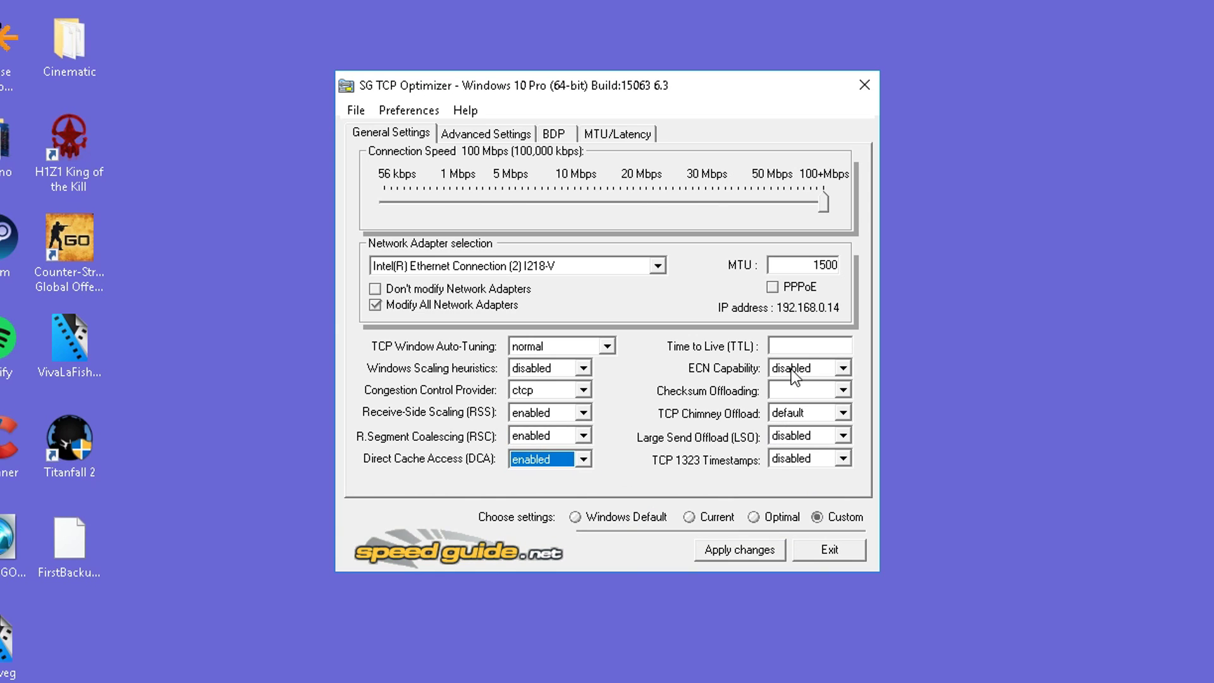
# Step: Set Time to Live to 64 and disable ECN, Checksum Offloading and TCP Chimney Offload
pyautogui.click(801, 346)
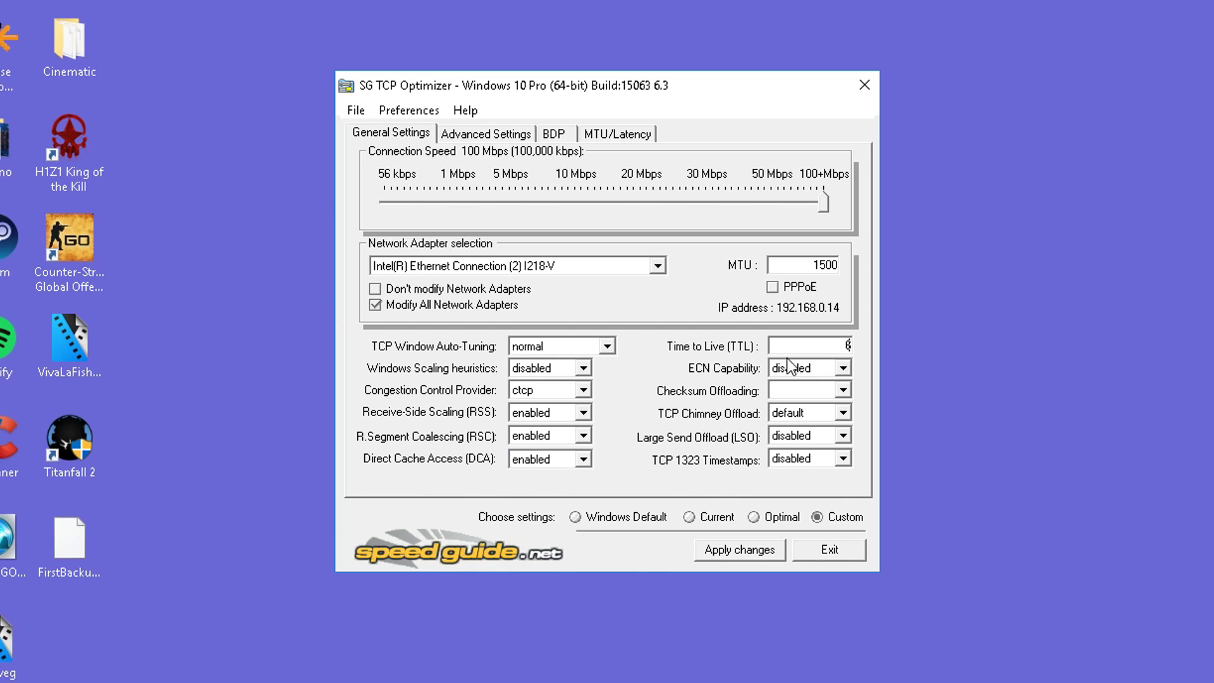
pyautogui.write('64')
pyautogui.click(828, 369)
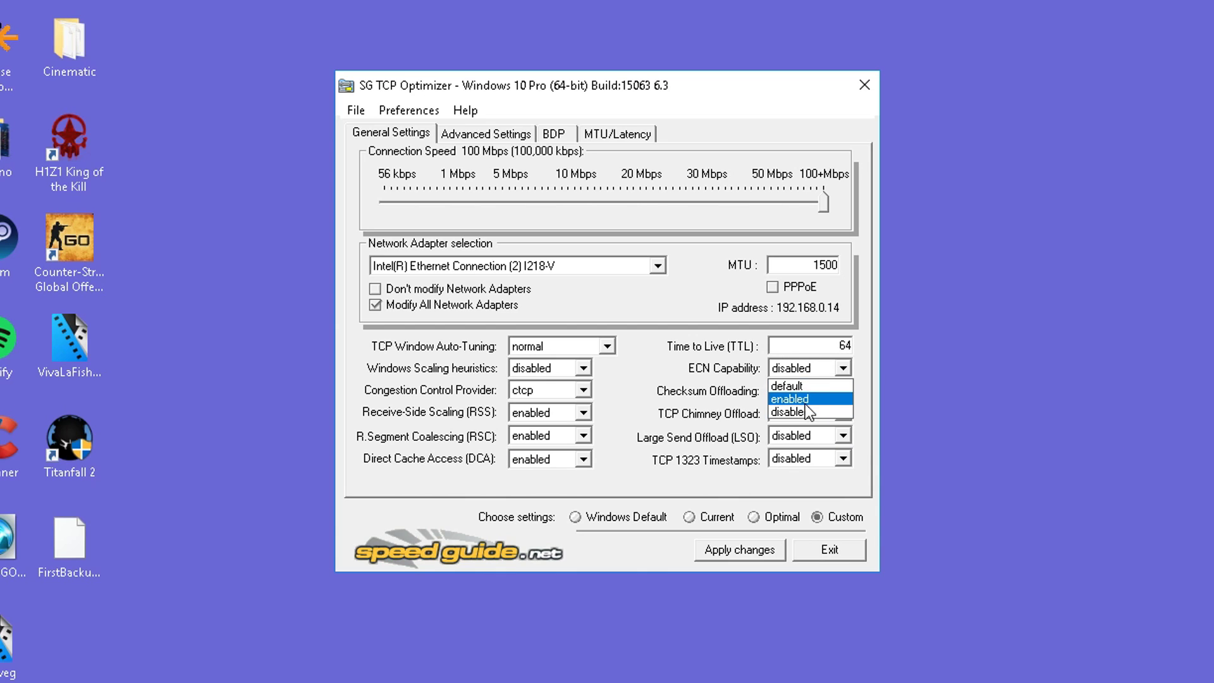
pyautogui.click(825, 412)
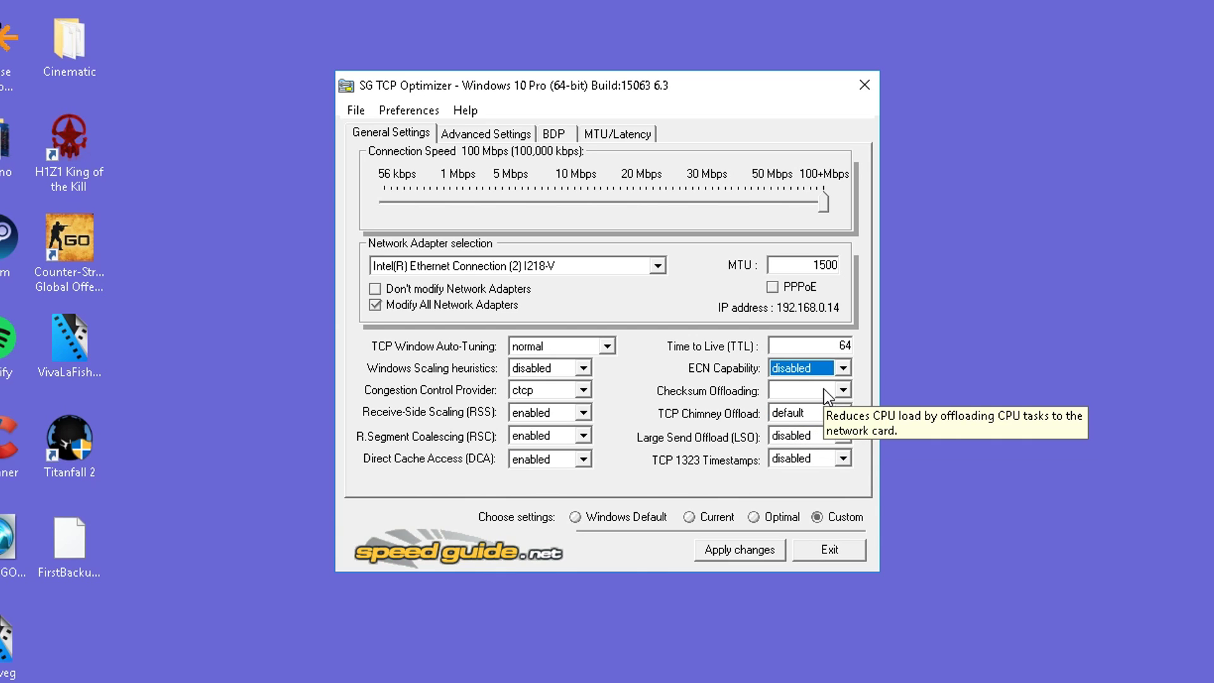
pyautogui.click(825, 392)
pyautogui.click(793, 435)
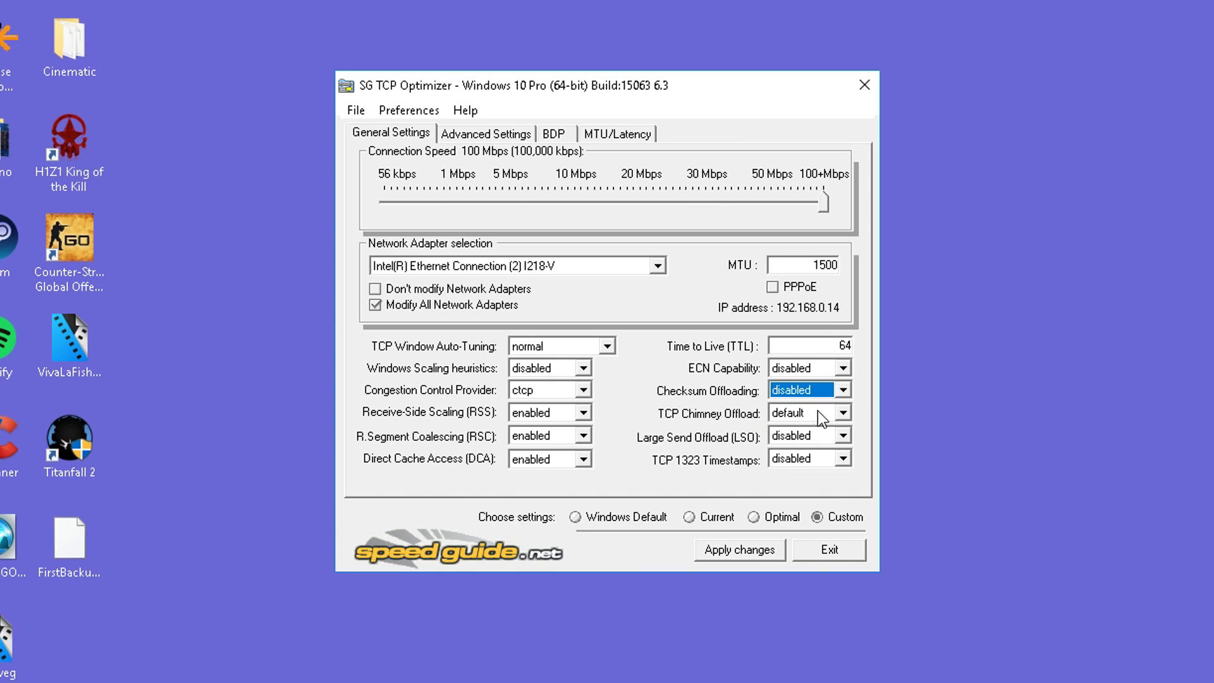
pyautogui.click(817, 412)
pyautogui.click(803, 458)
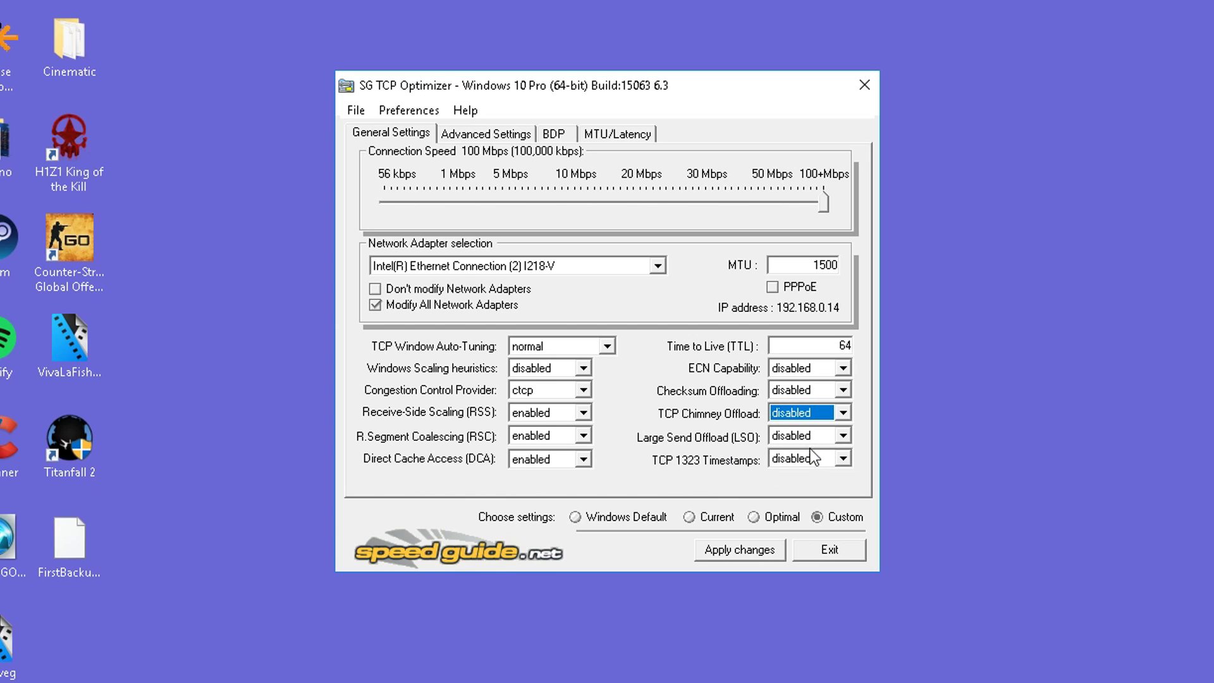
# Step: On Advanced Settings, set MaxConnectionsPer1_0Server and MaxConnectionsPerServer both to 10
pyautogui.click(478, 134)
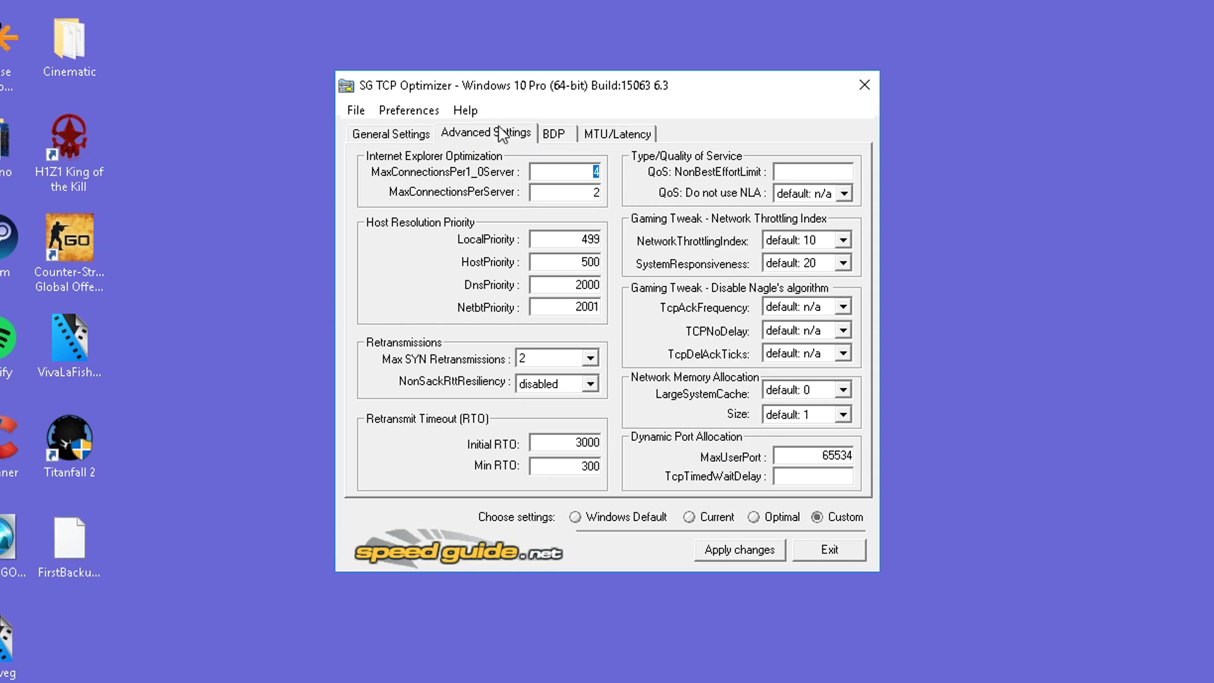
pyautogui.press('Delete')
pyautogui.write('19')
pyautogui.press('Tab')
pyautogui.write('10')
pyautogui.hotkey('shift', 'Tab')
pyautogui.write('10')
pyautogui.click(571, 172)
# Step: Set Local, Host, DNS and NetBT priorities to 4, 5, 6 and 7
pyautogui.click(573, 192)
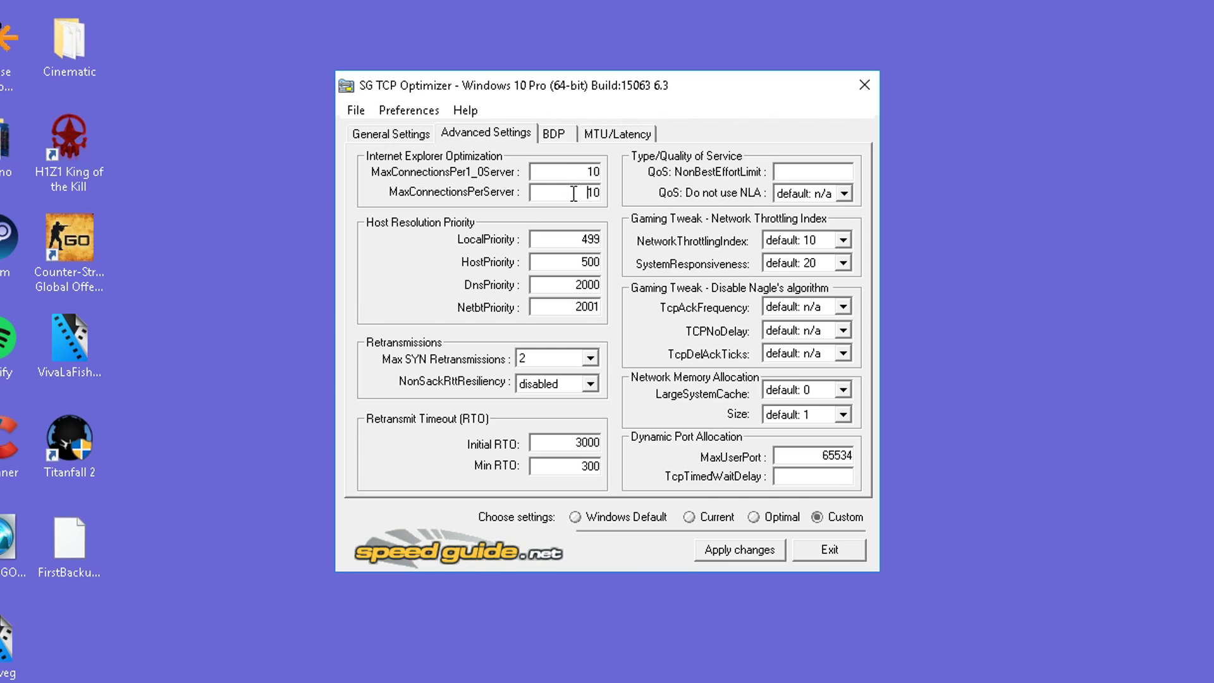
pyautogui.doubleClick(560, 239)
pyautogui.write('4')
pyautogui.doubleClick(561, 259)
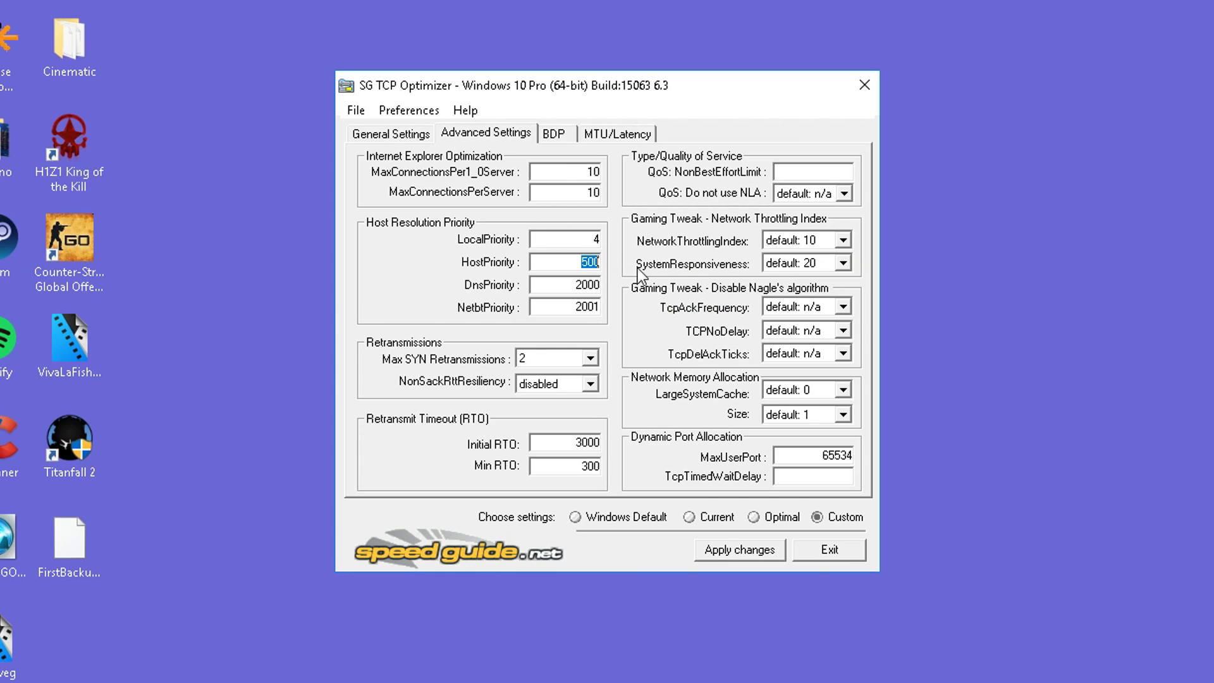
pyautogui.write('5')
pyautogui.doubleClick(578, 284)
pyautogui.write('6')
pyautogui.doubleClick(586, 308)
pyautogui.write('7')
# Step: Keep Max SYN Retransmissions at 2 and set Initial RTO to 2000
pyautogui.click(593, 362)
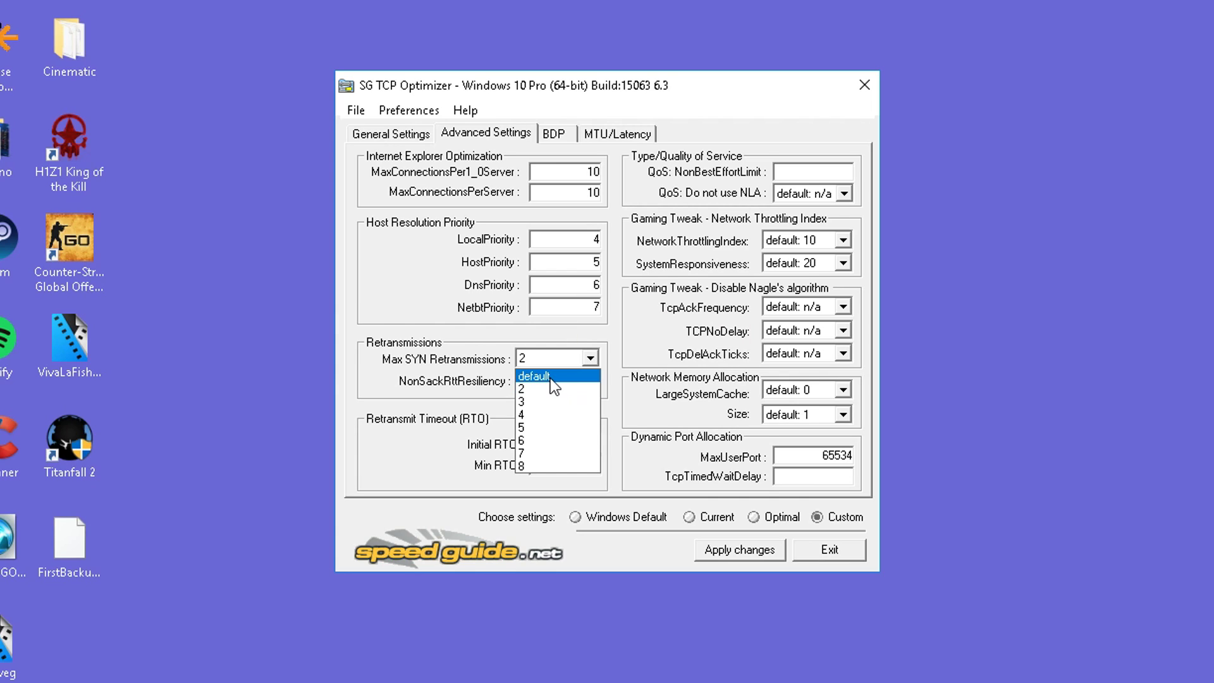
pyautogui.click(578, 389)
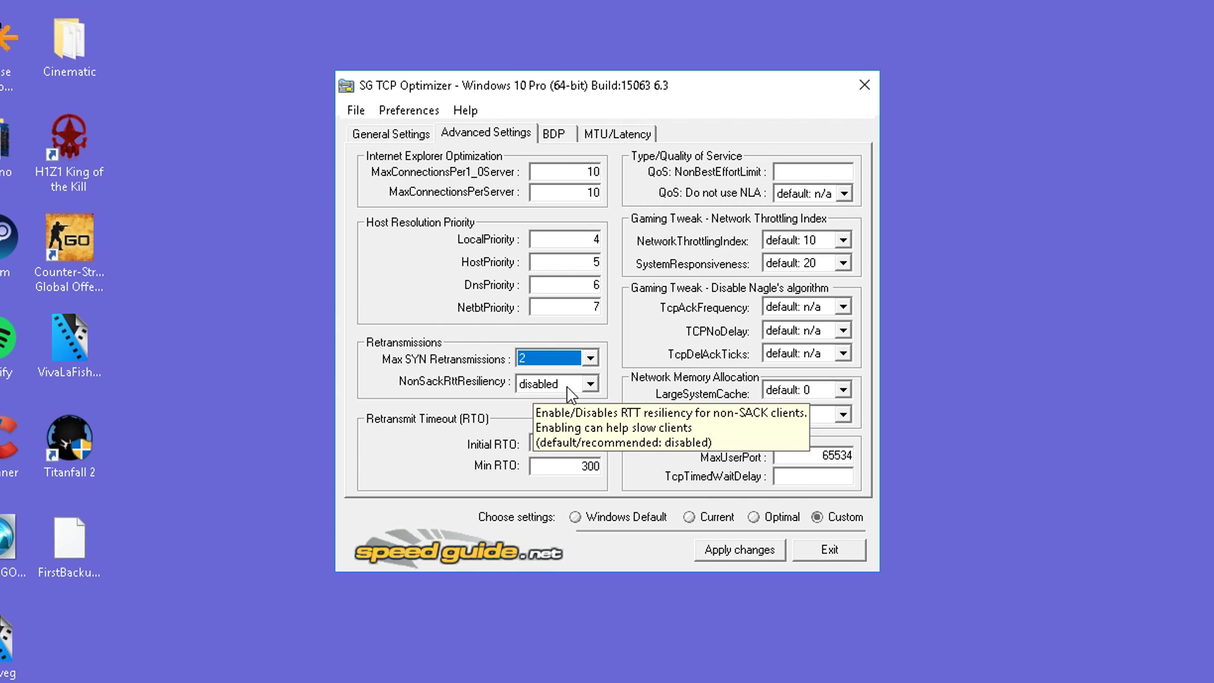
pyautogui.doubleClick(594, 443)
pyautogui.write('2000')
pyautogui.press('Tab')
# Step: Enter Min RTO 300, QoS NonBestEffortLimit 0, and set Do not use NLA to optimal: 1
pyautogui.write('3')
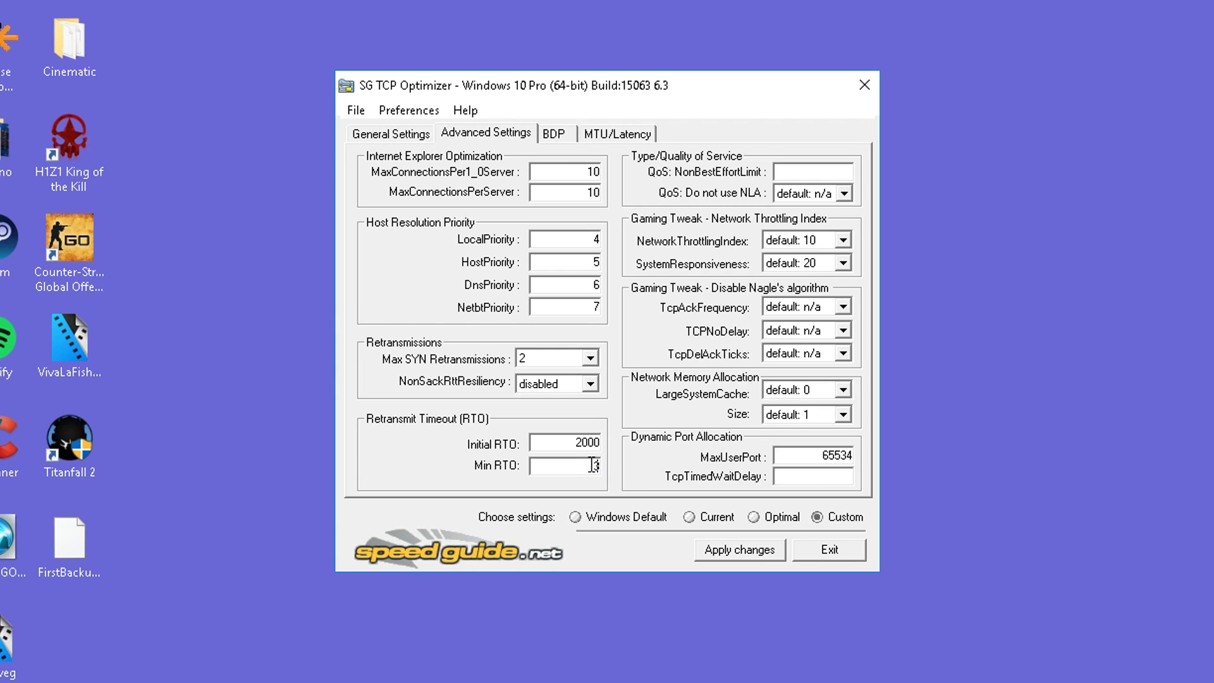
pyautogui.write('00')
pyautogui.click(817, 173)
pyautogui.write('0')
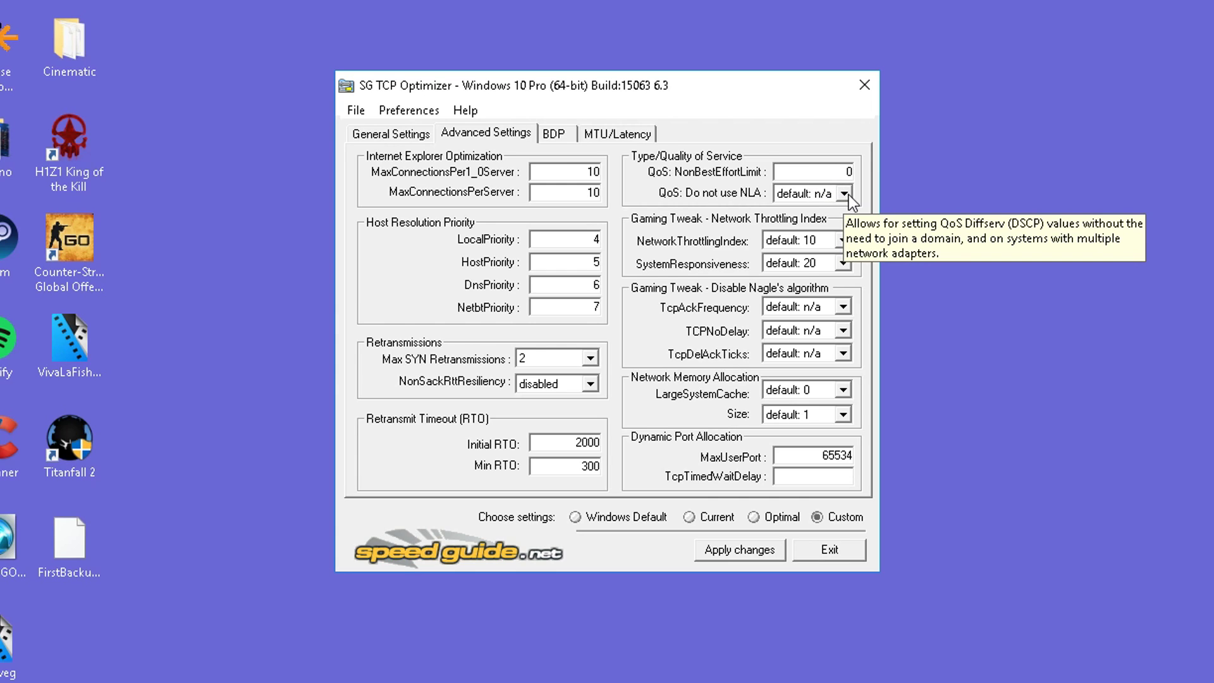
pyautogui.click(848, 195)
pyautogui.click(818, 225)
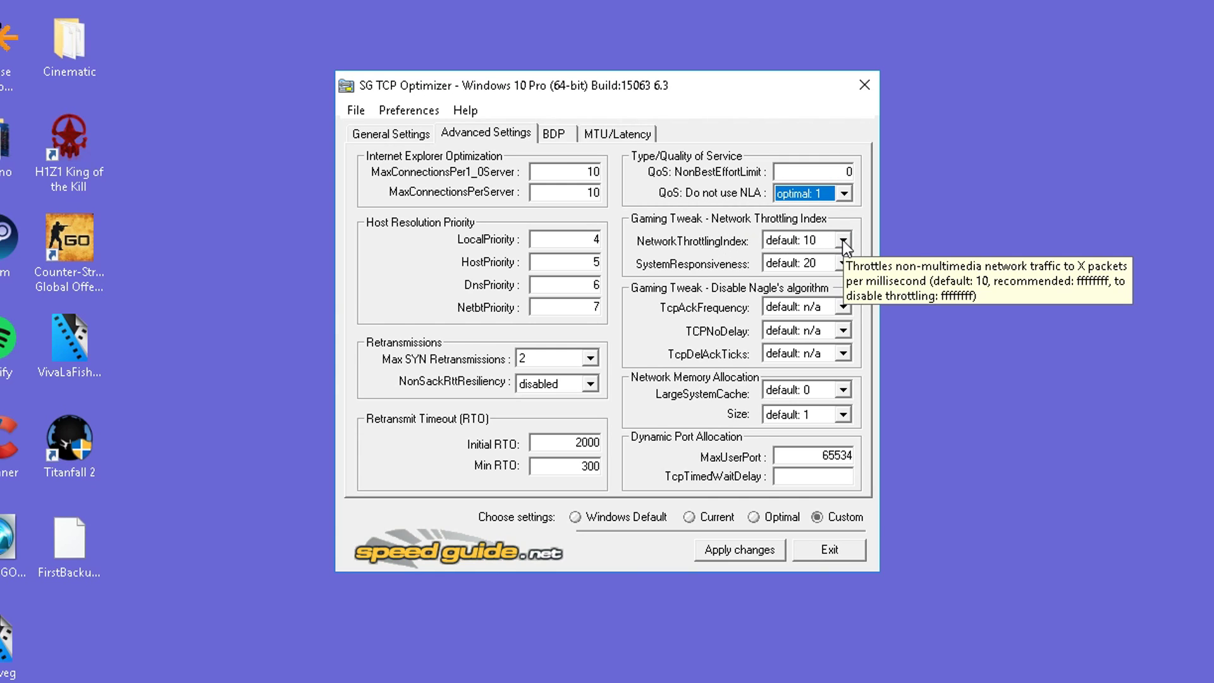
# Step: Disable NetworkThrottlingIndex and set SystemResponsiveness to gaming: 0
pyautogui.click(843, 241)
pyautogui.click(800, 297)
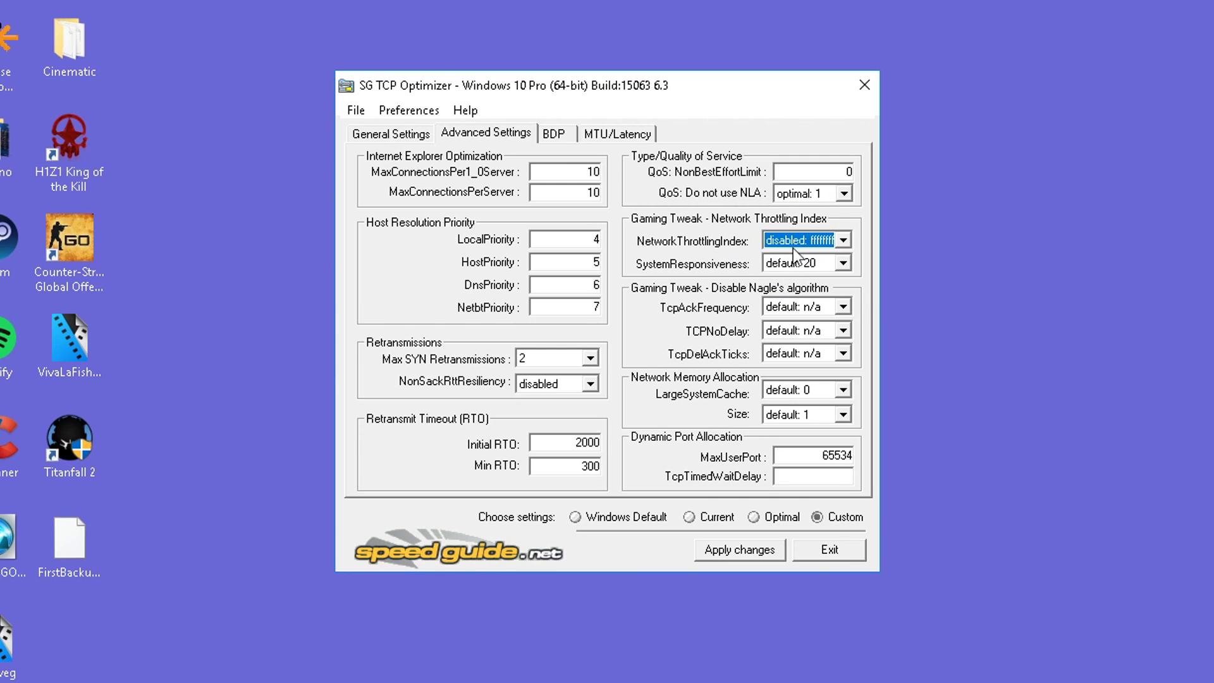
pyautogui.click(844, 263)
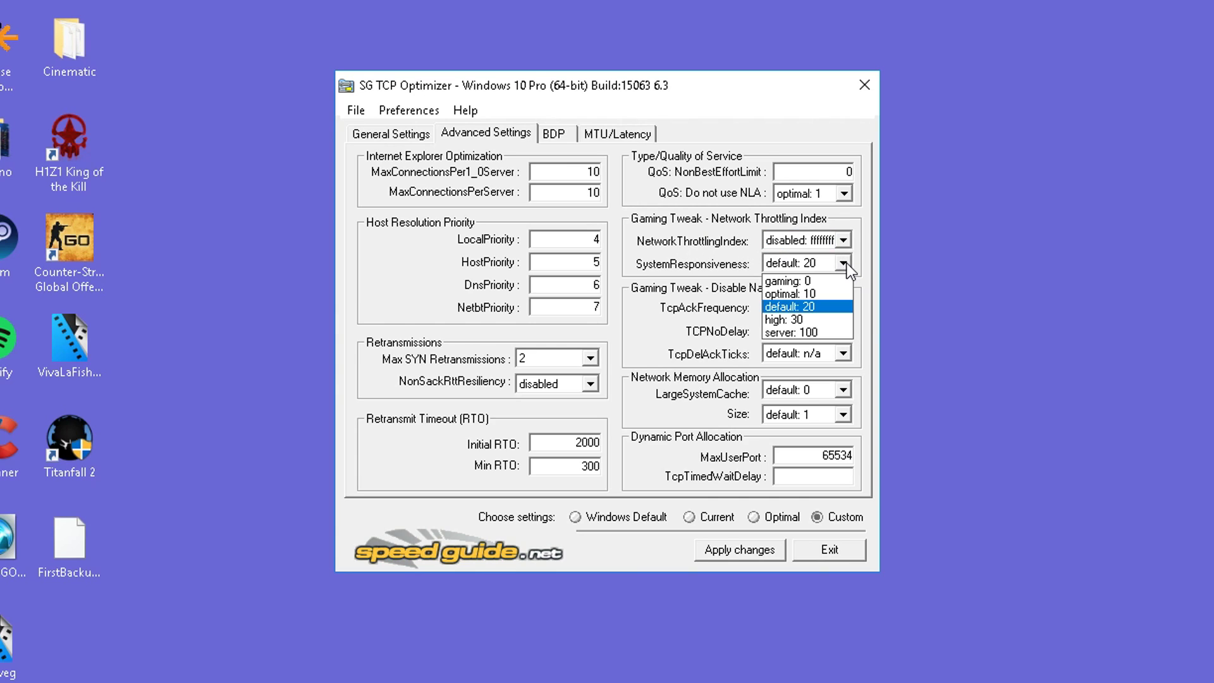
pyautogui.click(809, 281)
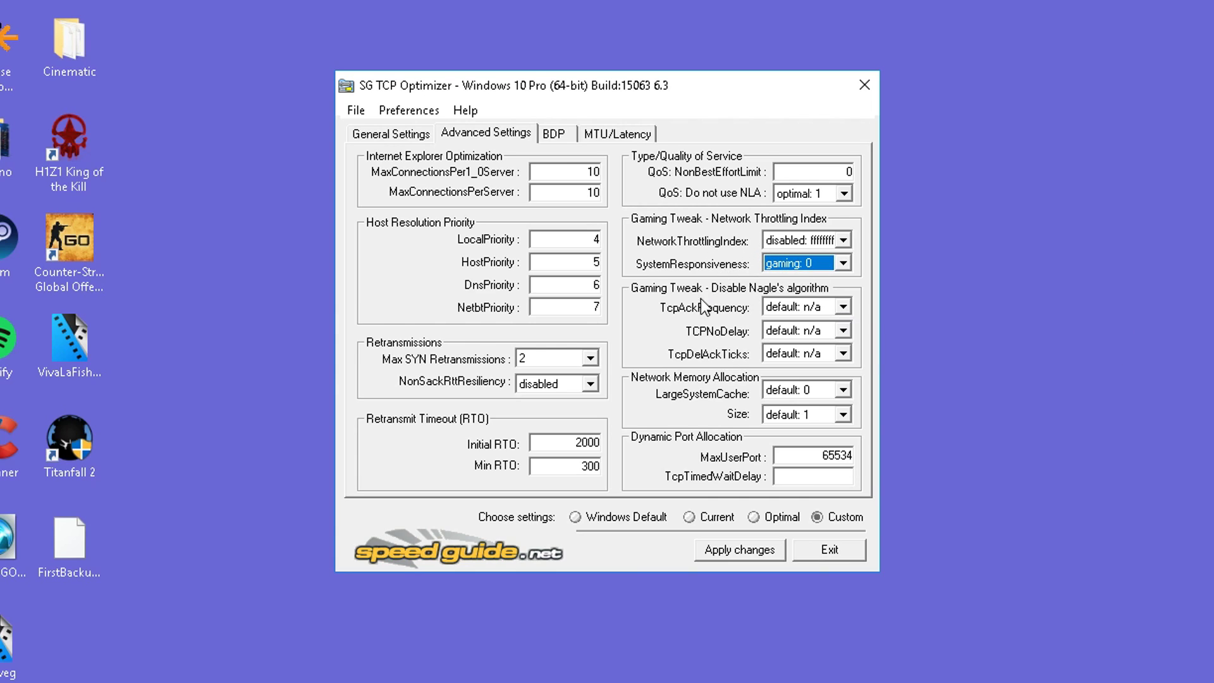
# Step: Set TcpAckFrequency disabled: 1, TCPNoDelay enabled: 1 and TcpDelAckTicks disabled: 0
pyautogui.click(841, 309)
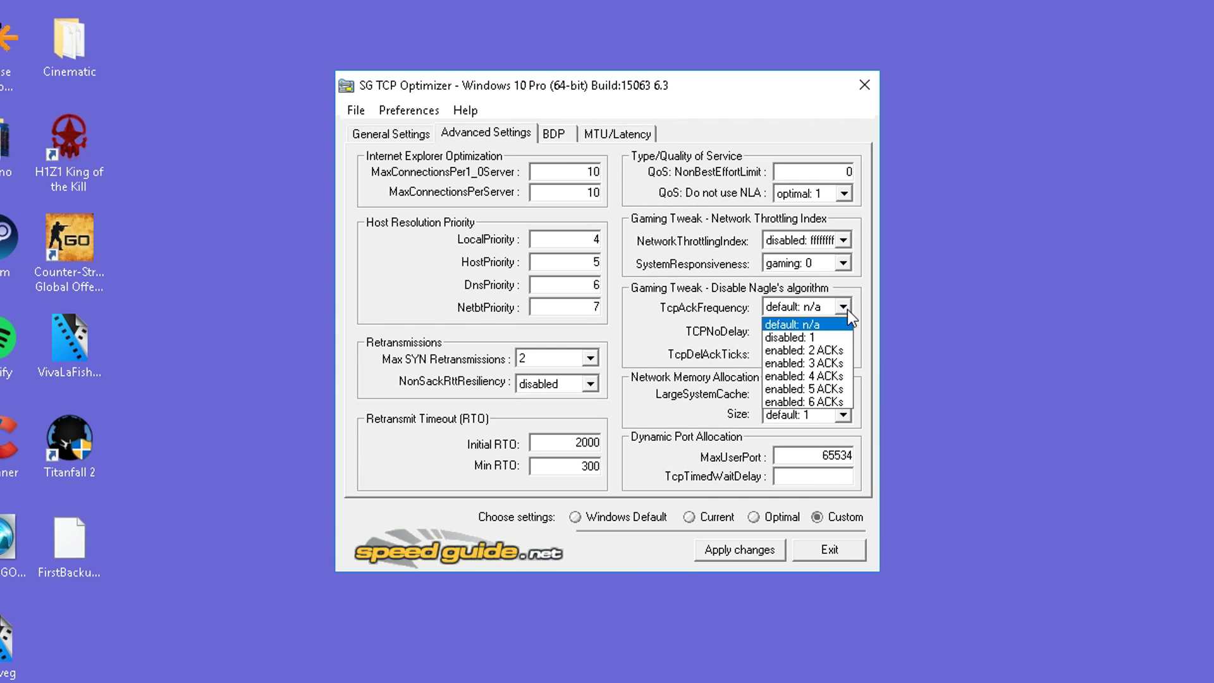
pyautogui.click(801, 337)
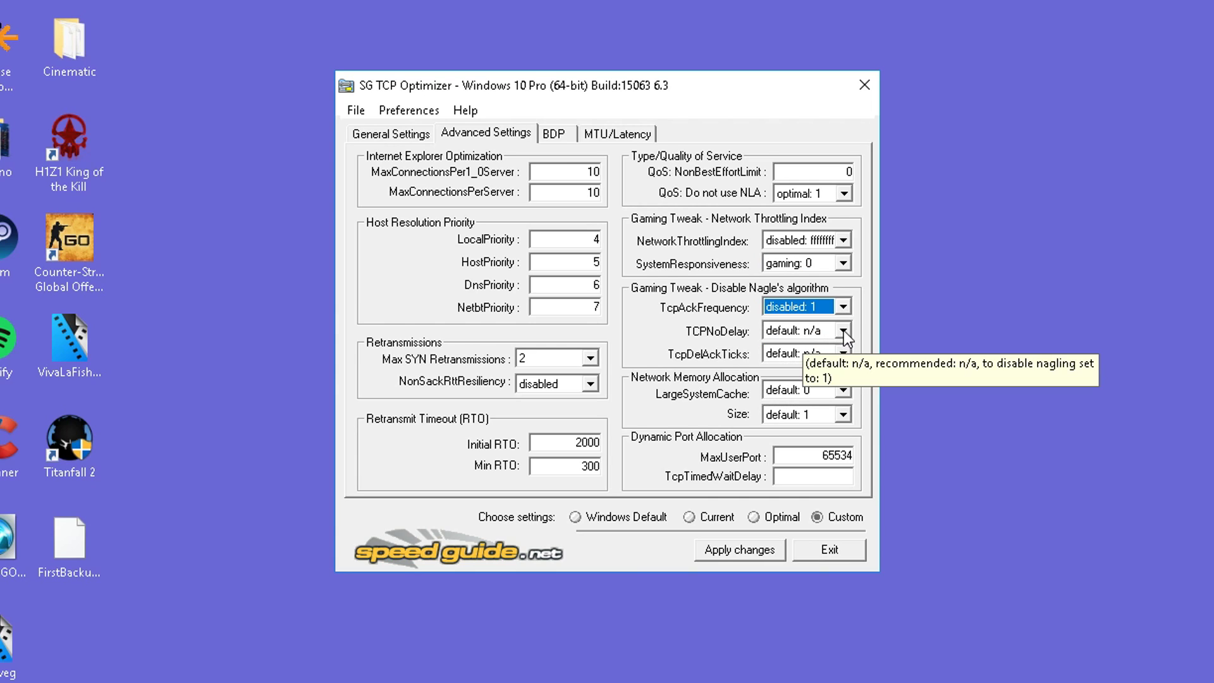
pyautogui.click(843, 330)
pyautogui.click(807, 361)
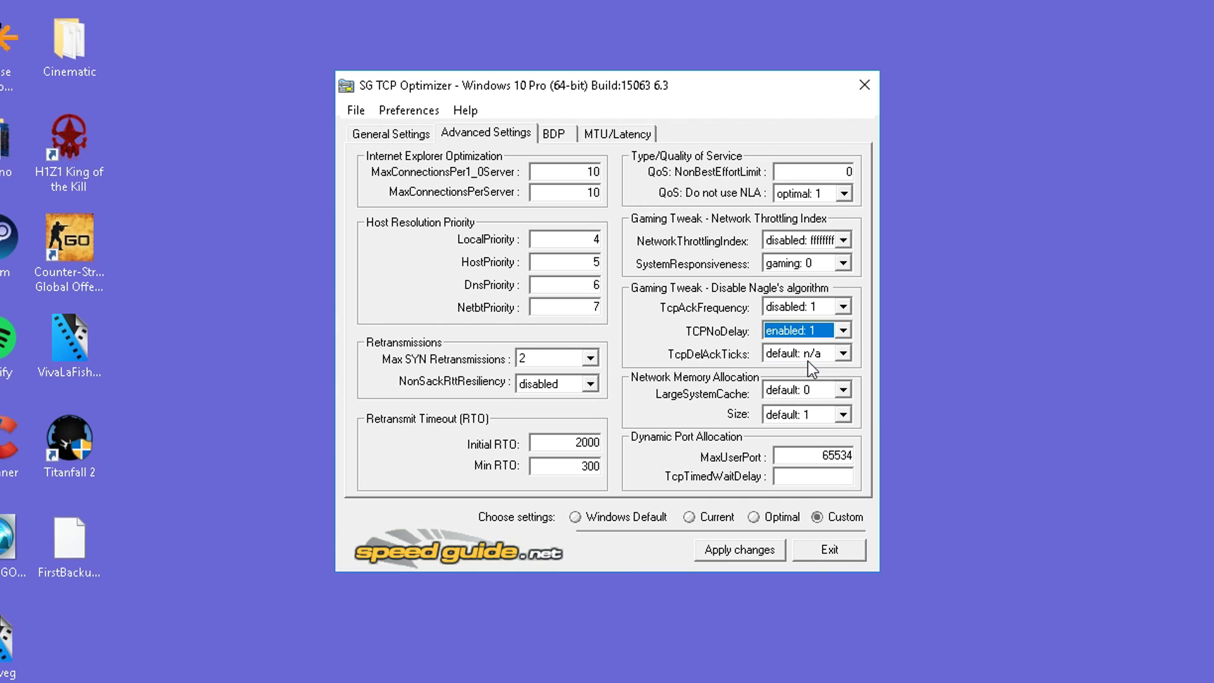
pyautogui.click(843, 356)
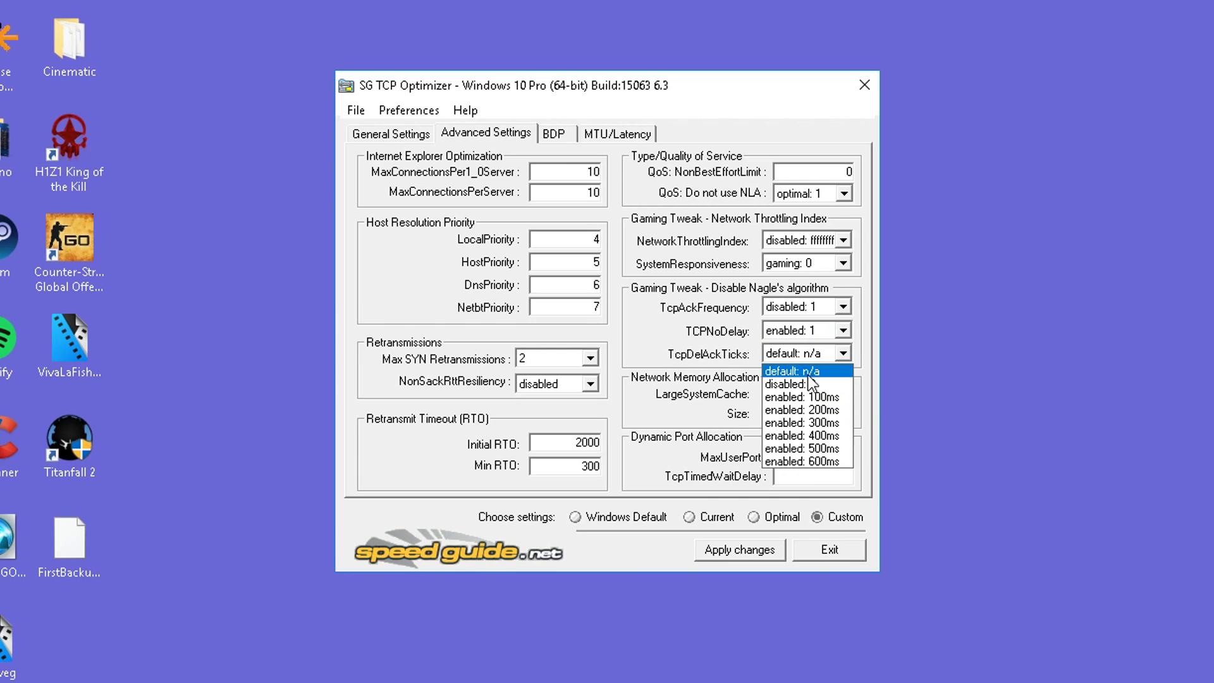
pyautogui.click(799, 382)
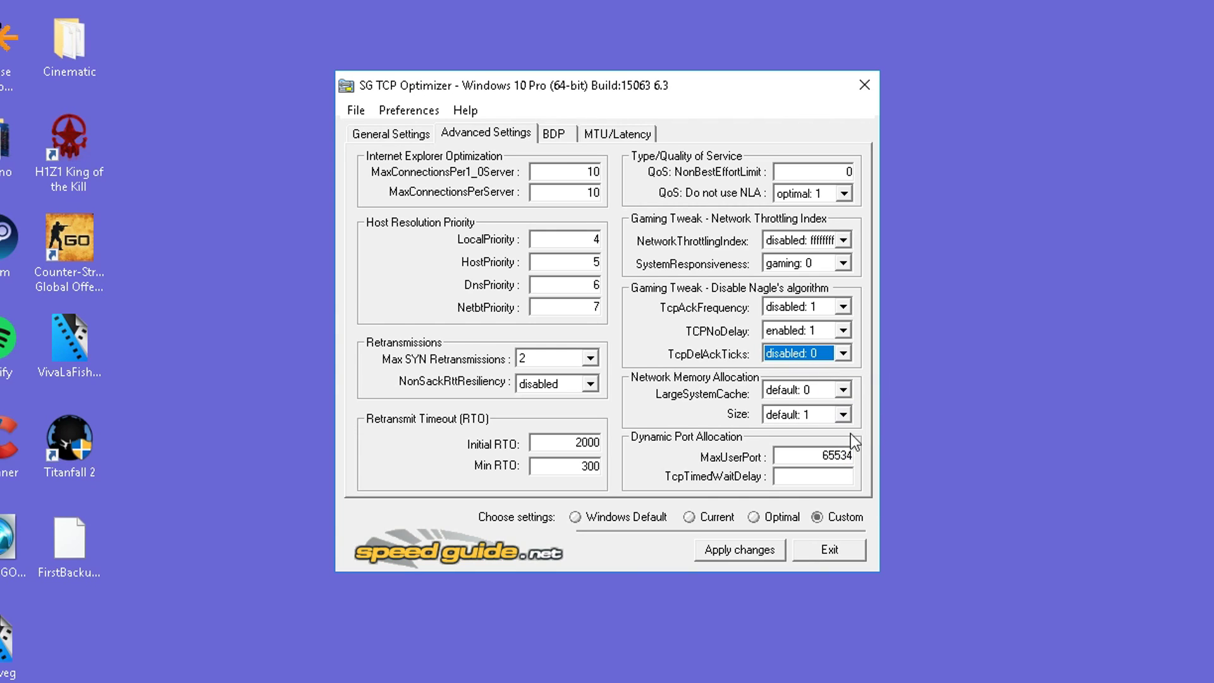
# Step: Set TcpTimedWaitDelay to 30, then recheck the General and Advanced settings pages
pyautogui.doubleClick(804, 455)
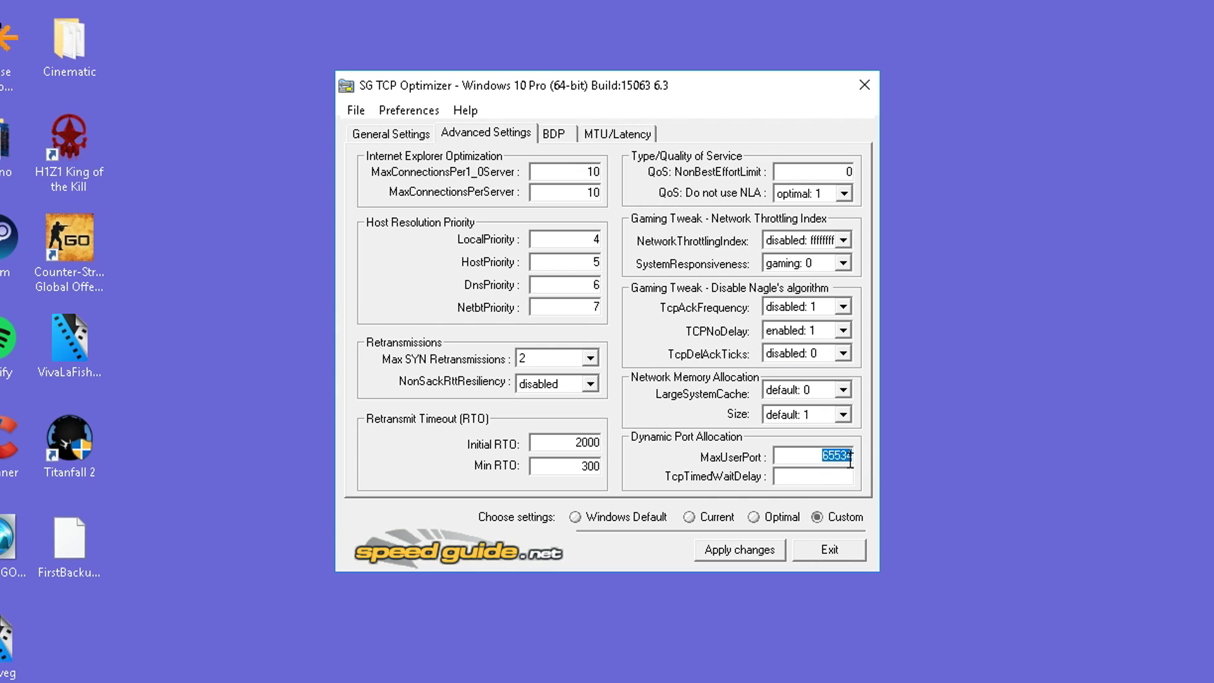
pyautogui.click(827, 478)
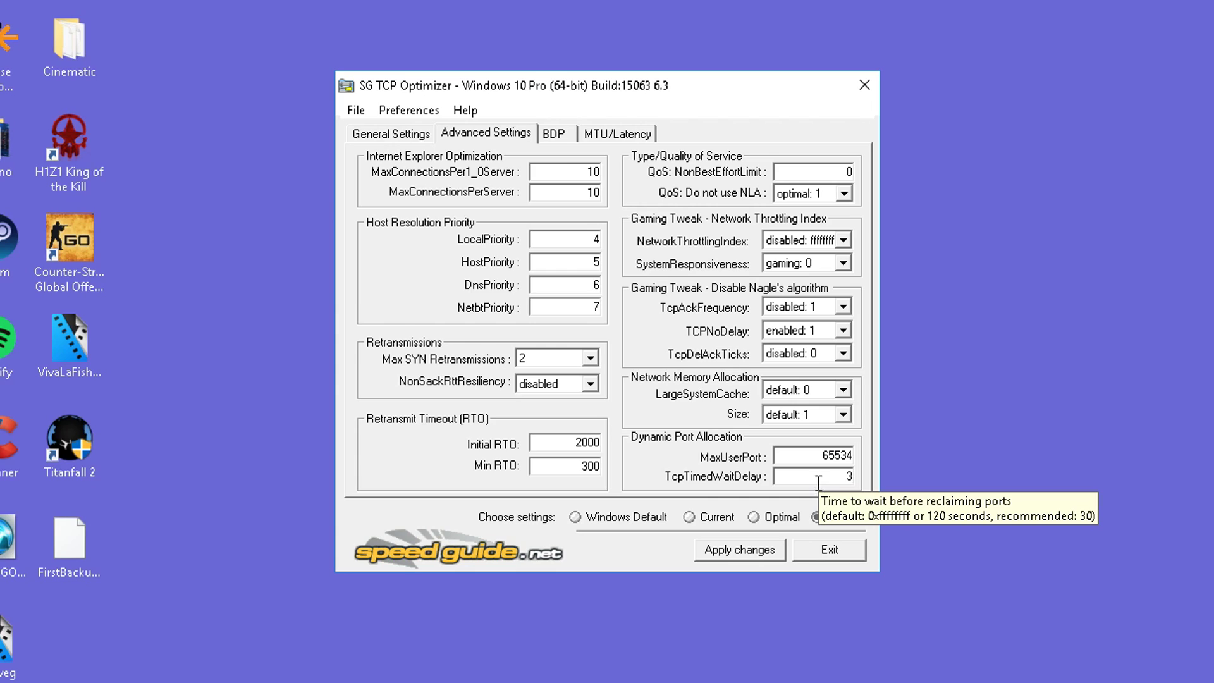
pyautogui.press('Tab')
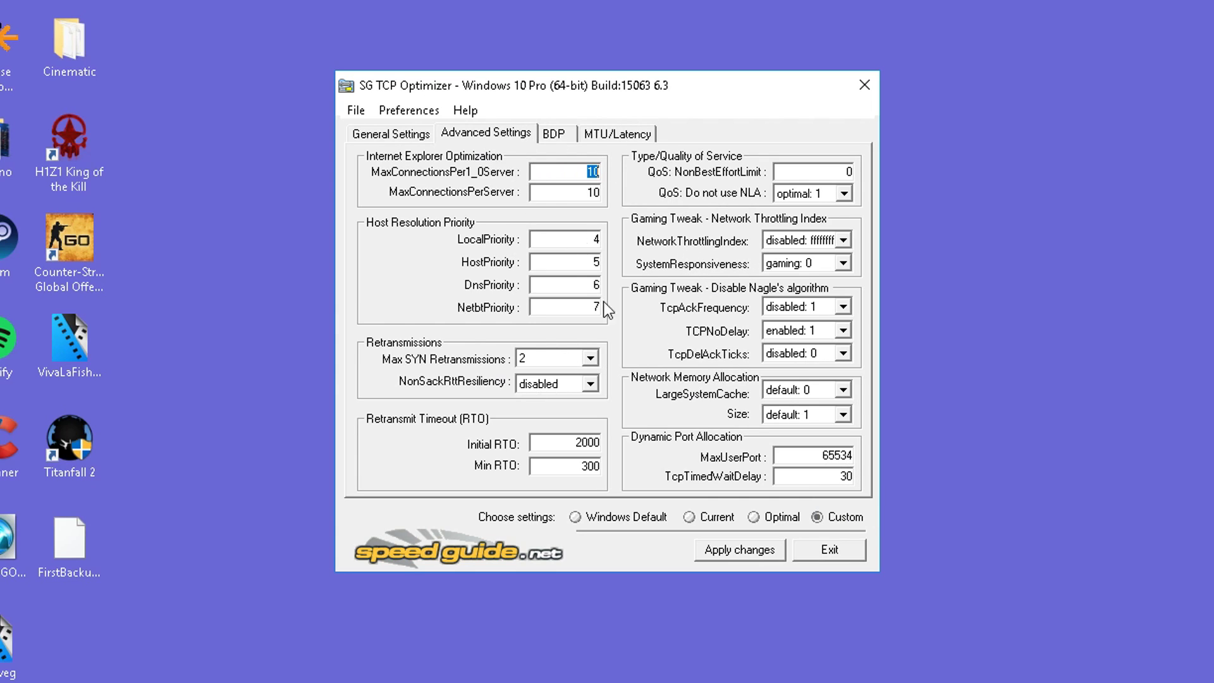
pyautogui.click(405, 131)
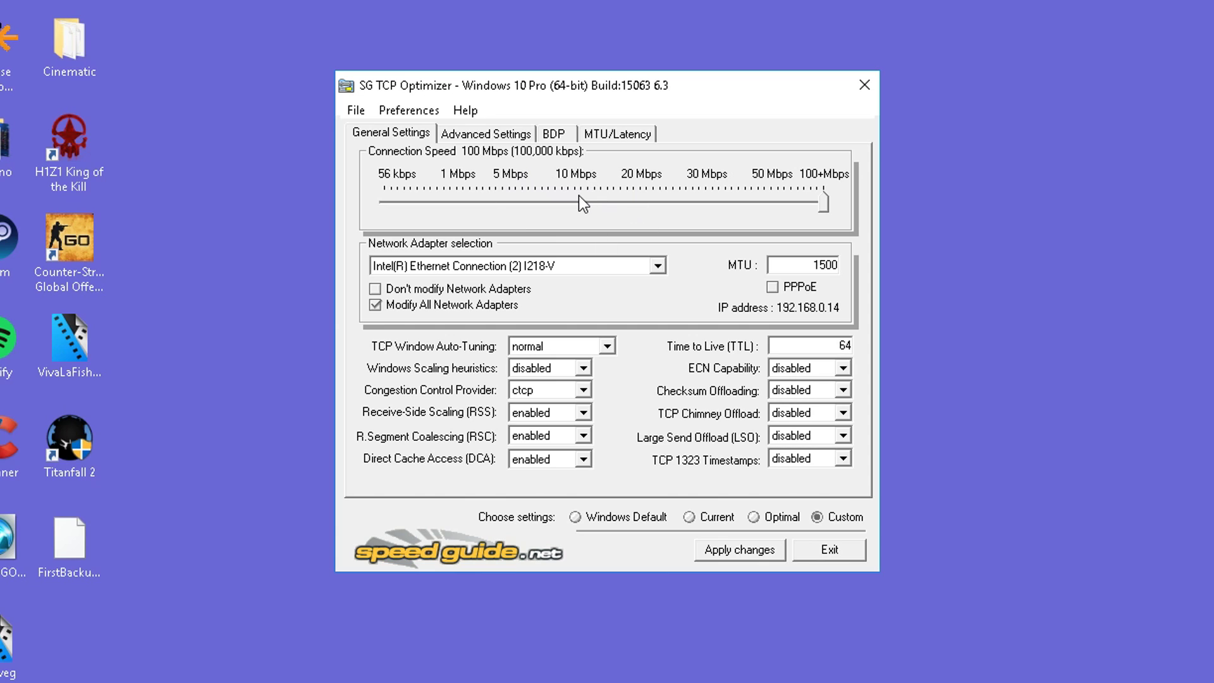
pyautogui.click(486, 134)
# Step: Confirm the pending changes with Backup ticked, answer No to rebooting, and close the optimizer
pyautogui.click(741, 550)
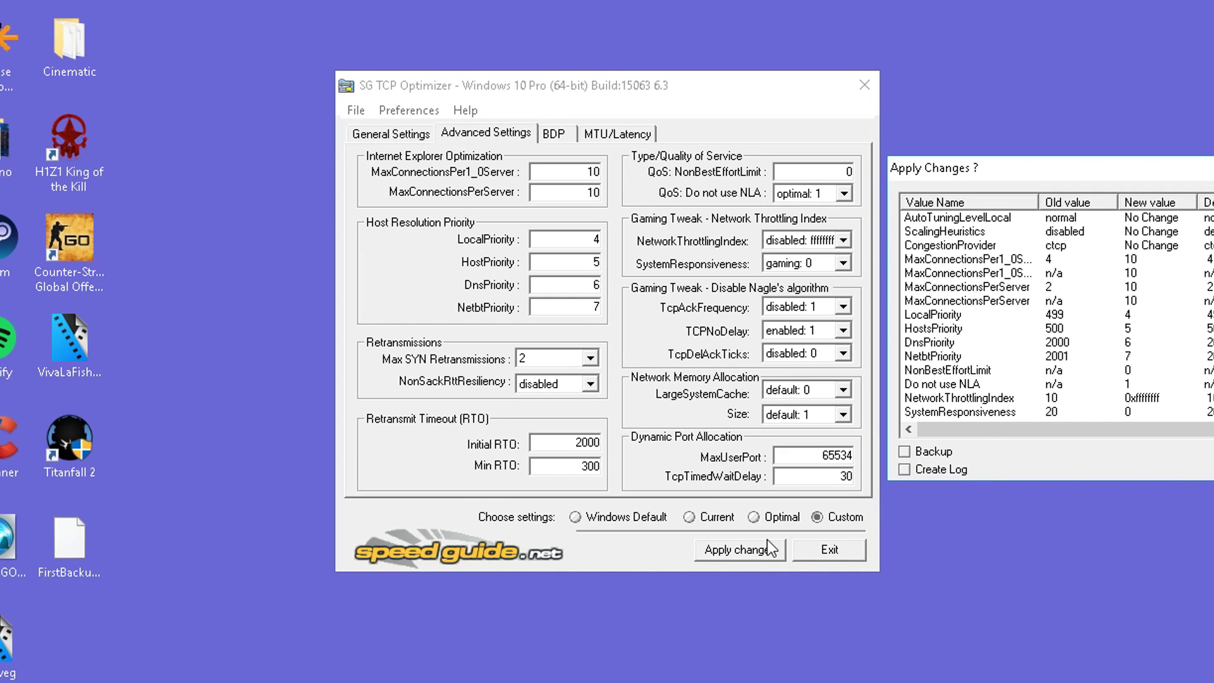
pyautogui.scroll(-5, 996, 310)
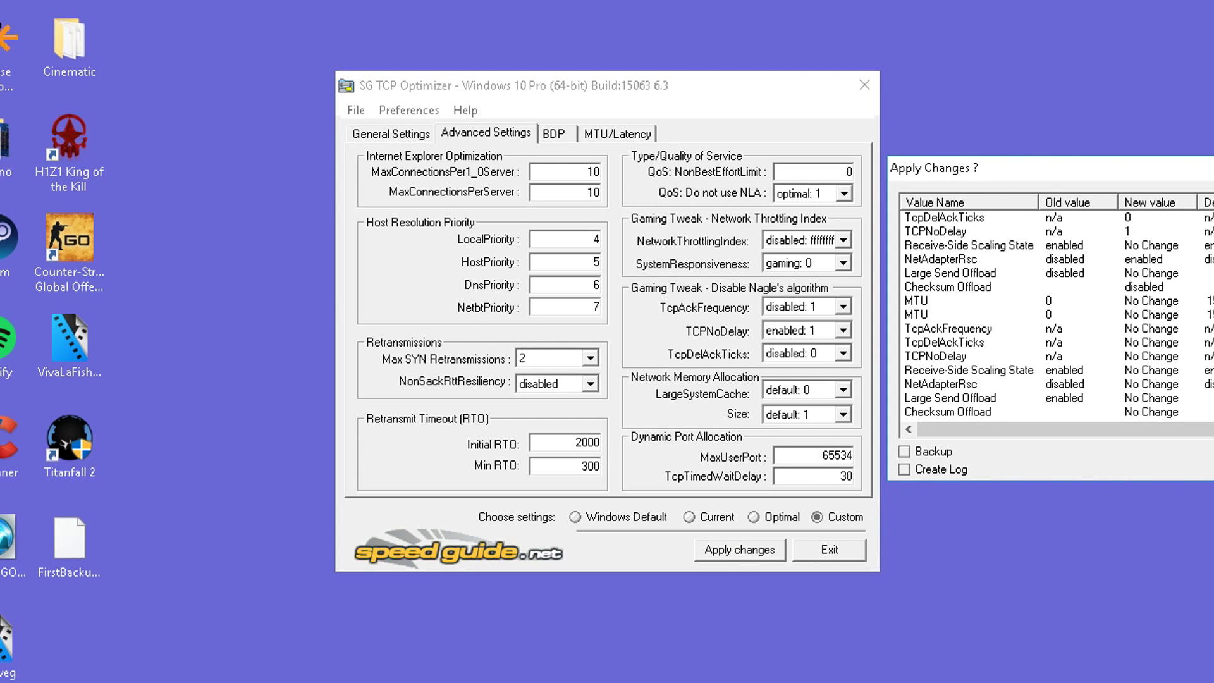
pyautogui.click(904, 452)
pyautogui.press('Return')
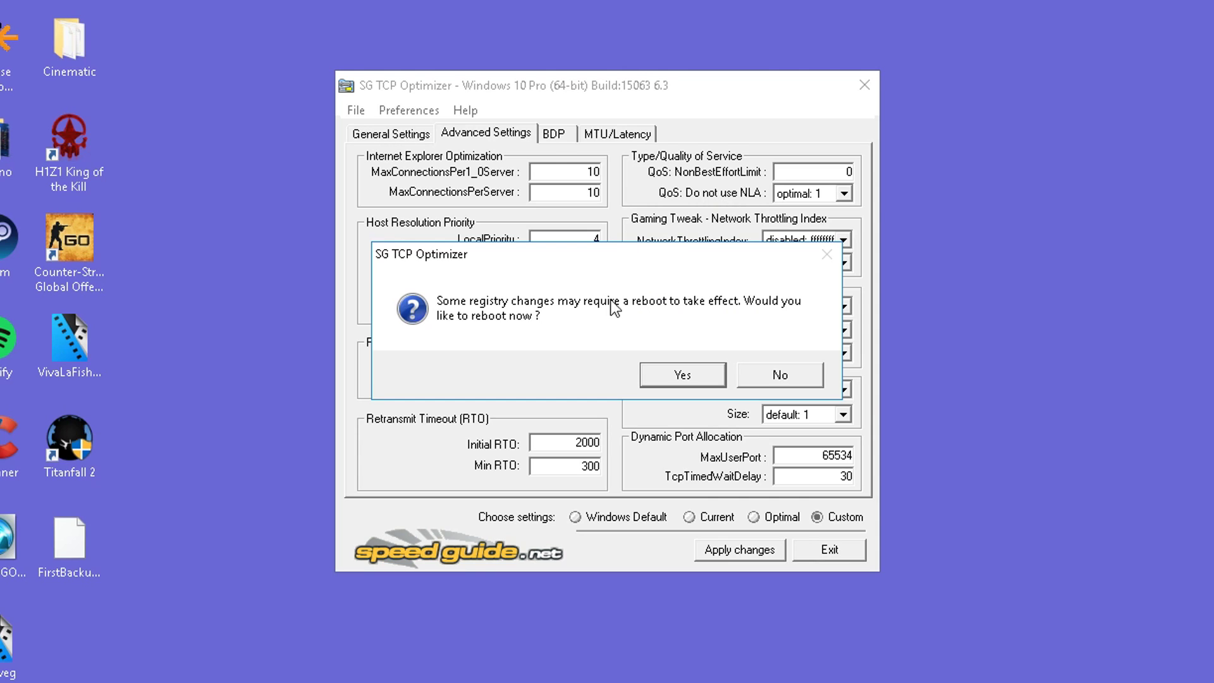
pyautogui.click(777, 374)
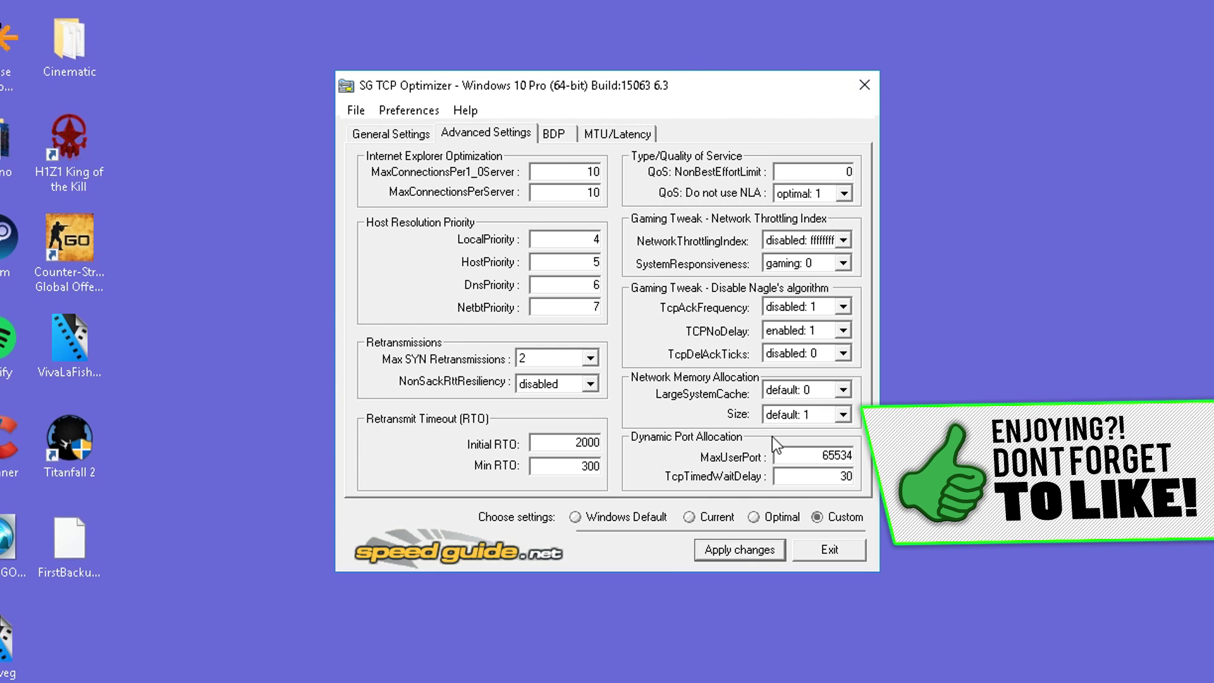
pyautogui.click(864, 85)
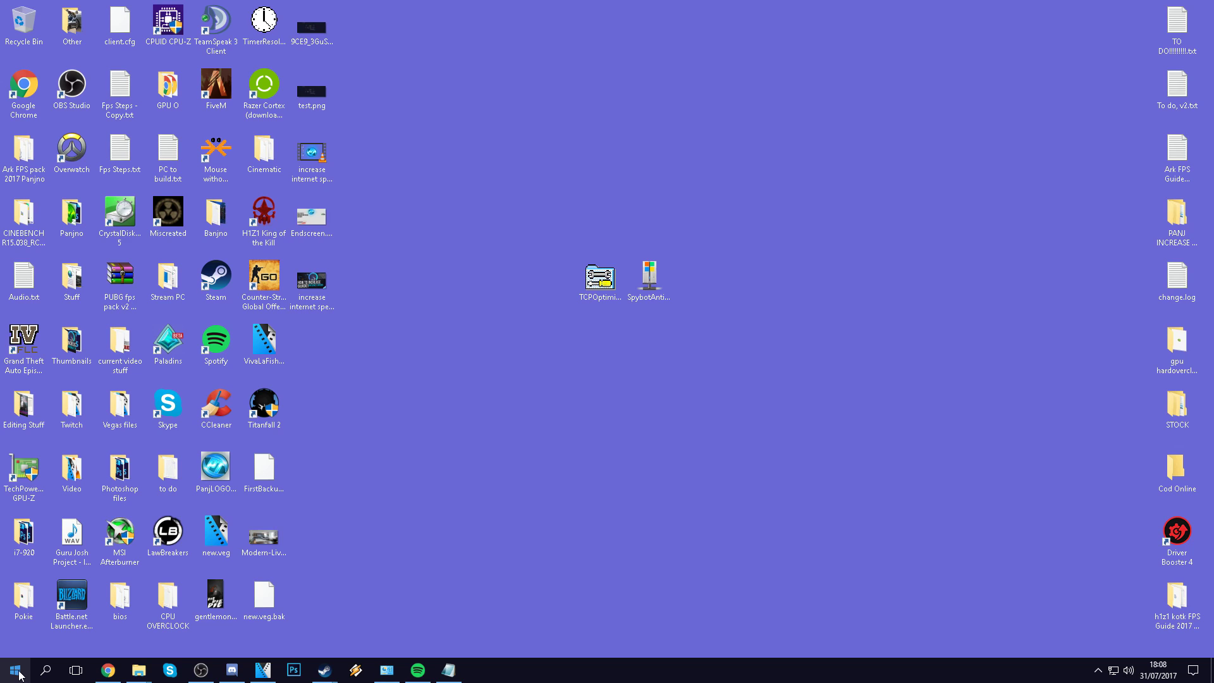
# Step: Open the Run box from a Start search for 'run' and launch gpedit.msc
pyautogui.click(19, 675)
pyautogui.write('run')
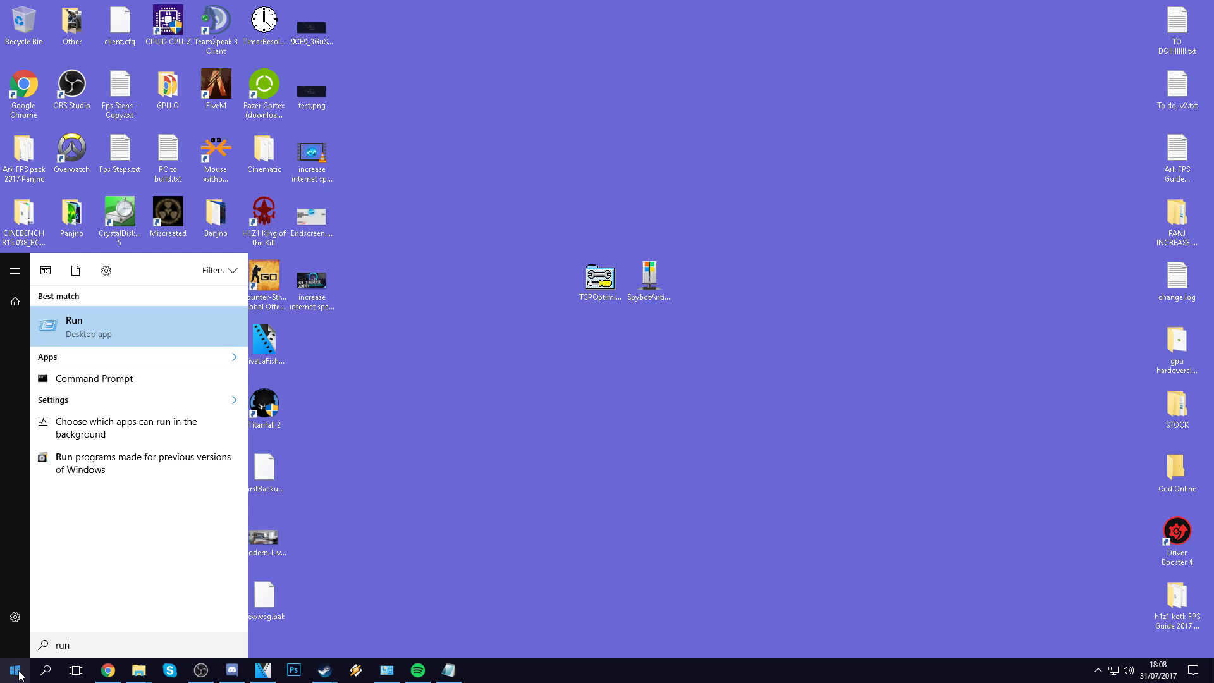
pyautogui.press('Return')
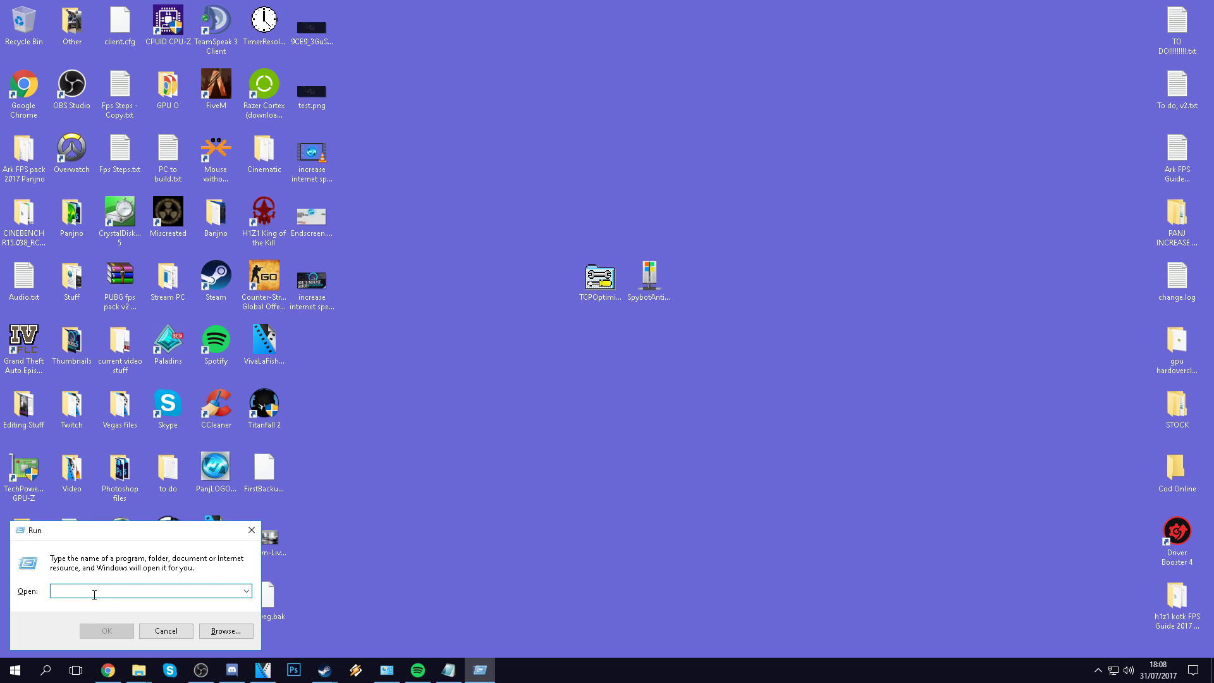
pyautogui.write('gpedit.msc')
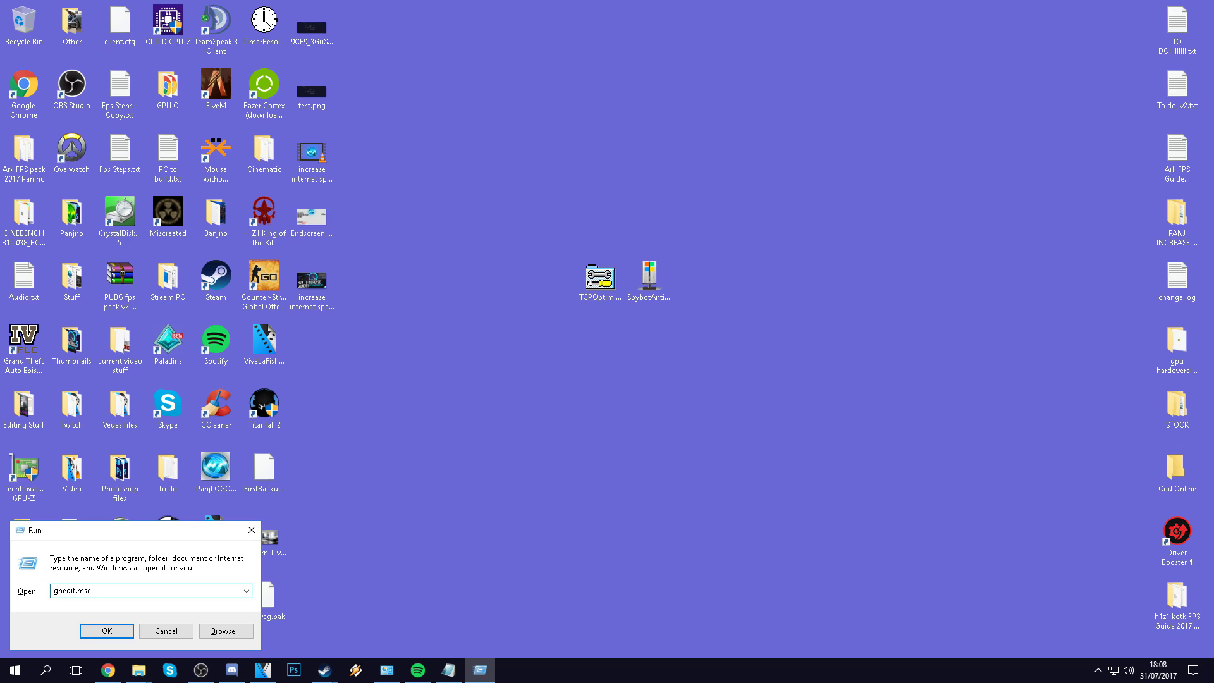
pyautogui.click(101, 633)
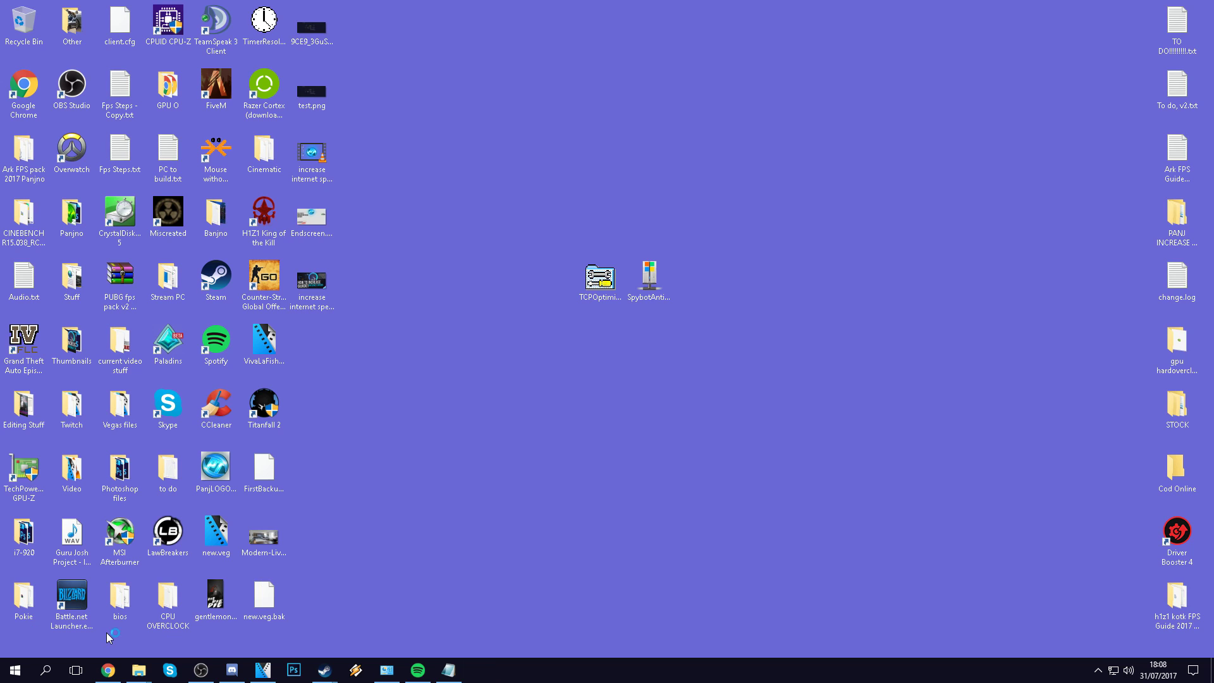
# Step: Navigate to Computer Configuration > Administrative Templates > Network > QoS Packet Scheduler
pyautogui.moveTo(228, 112); pyautogui.dragTo(278, 154)
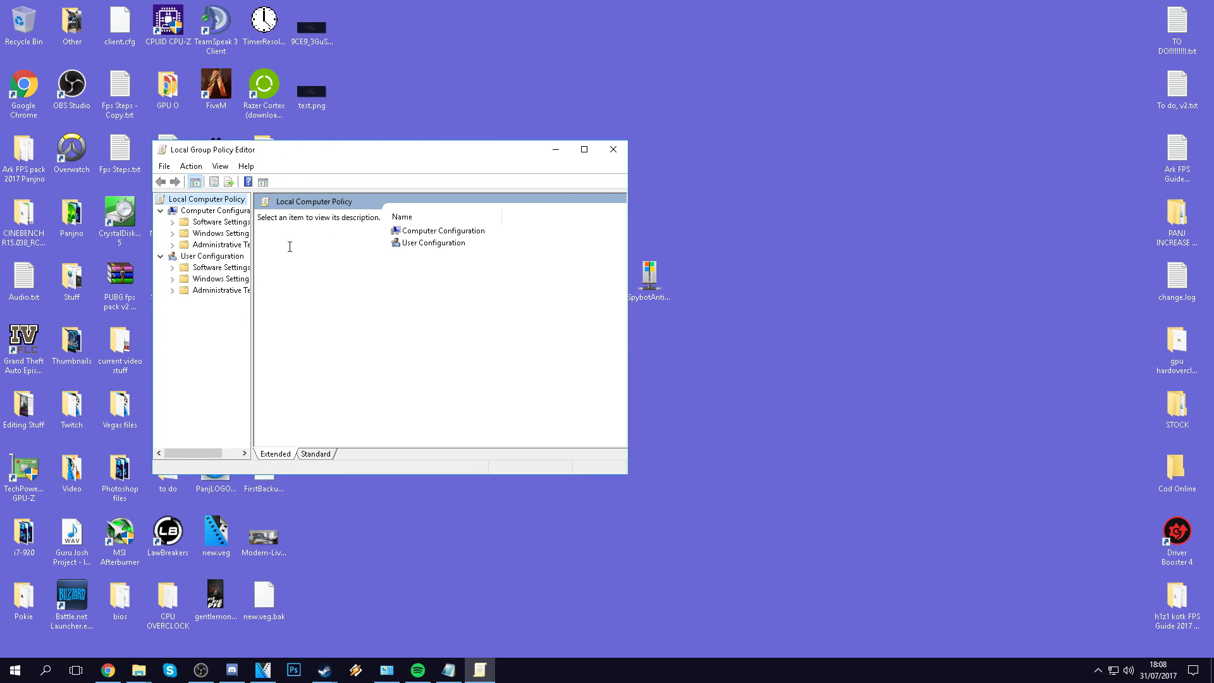
pyautogui.click(202, 213)
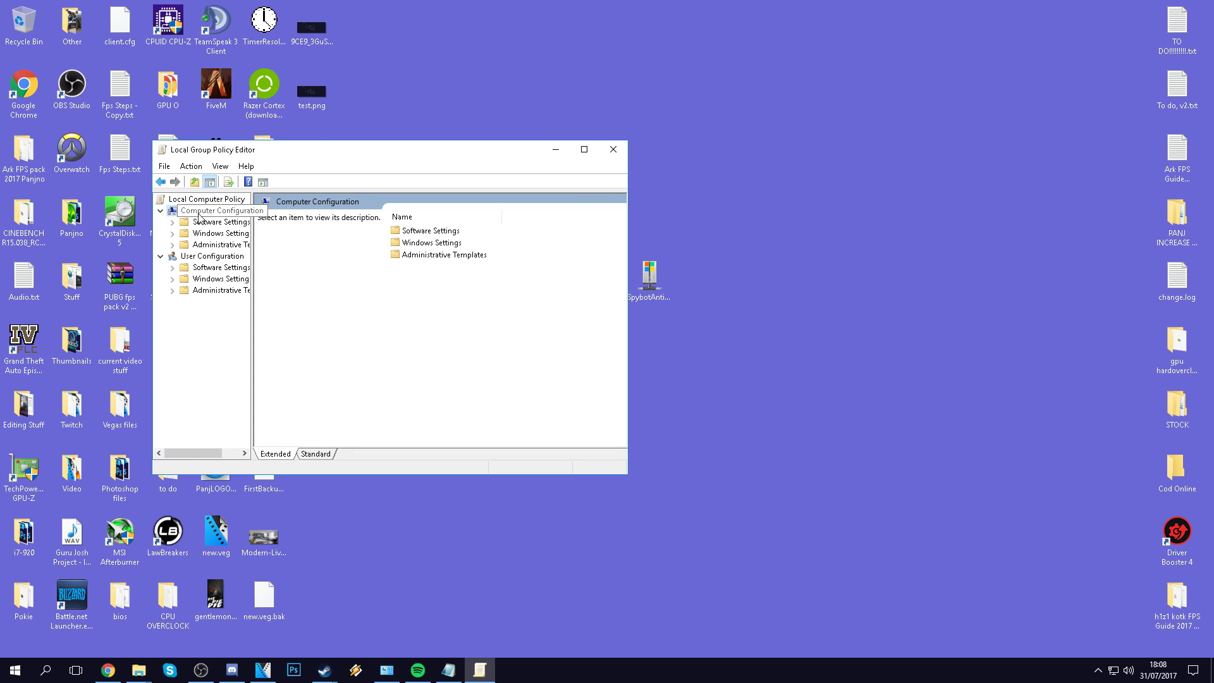
pyautogui.doubleClick(427, 256)
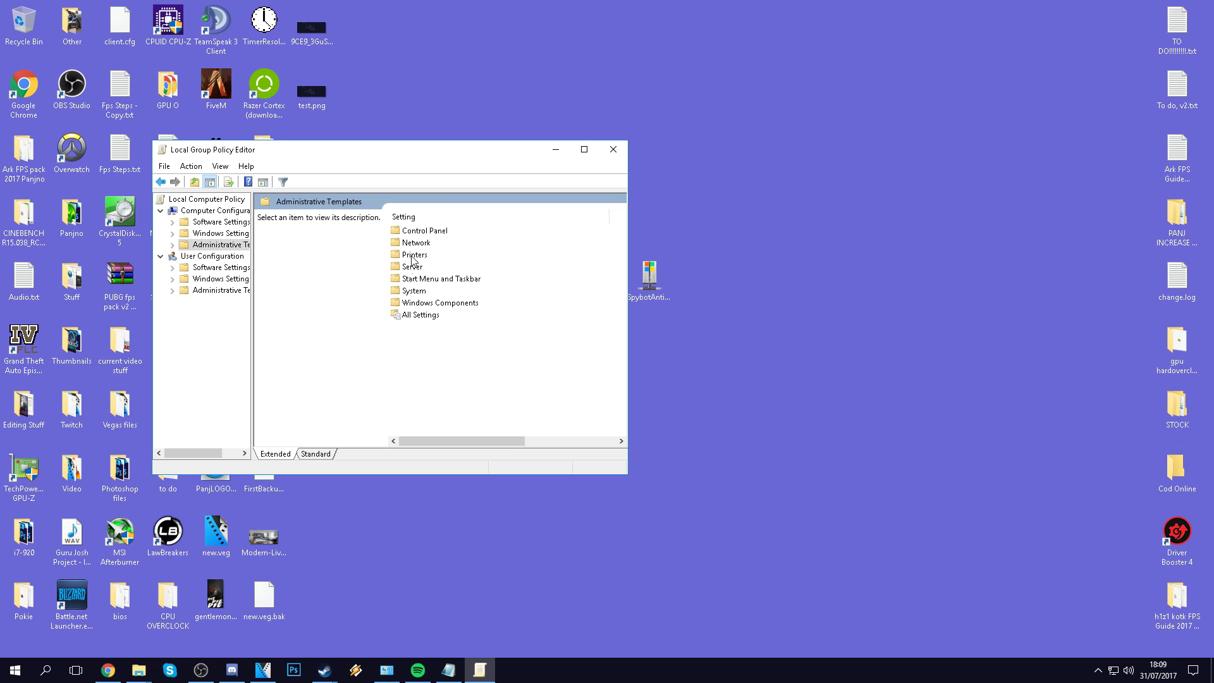
pyautogui.doubleClick(410, 244)
pyautogui.scroll(-3, 434, 262)
pyautogui.scroll(2, 433, 262)
pyautogui.doubleClick(436, 387)
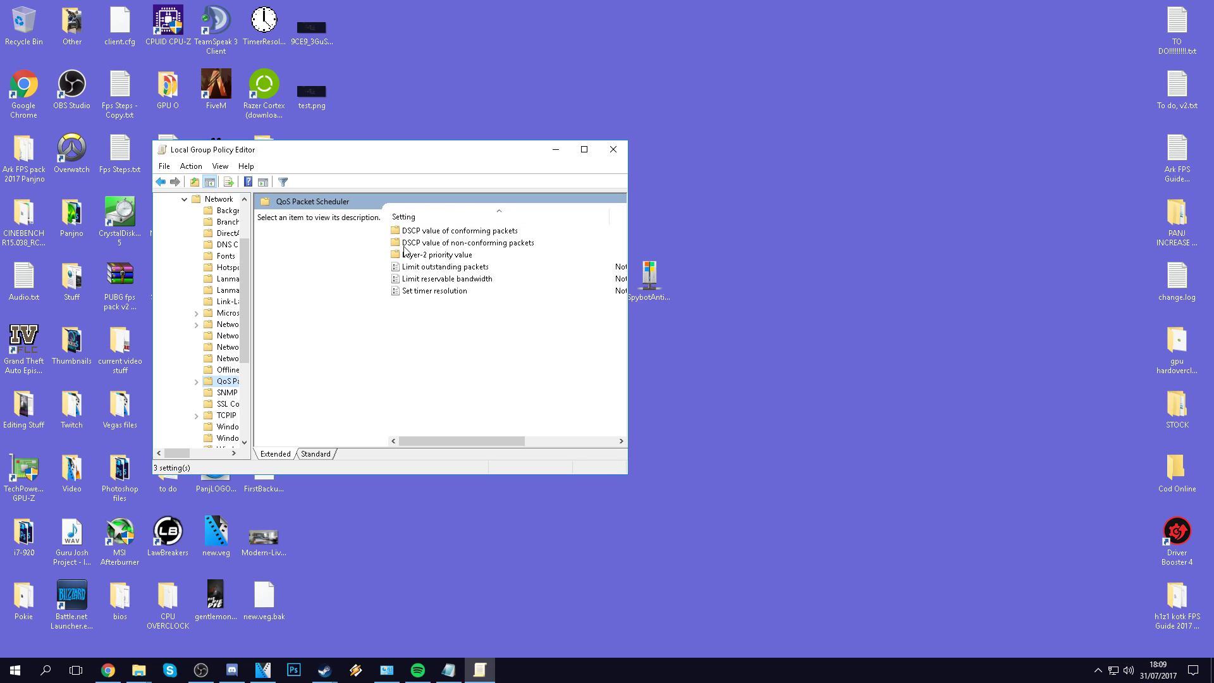
# Step: Enable Limit reservable bandwidth at 0%, verify it, and close the policy editor
pyautogui.doubleClick(451, 281)
pyautogui.click(65, 114)
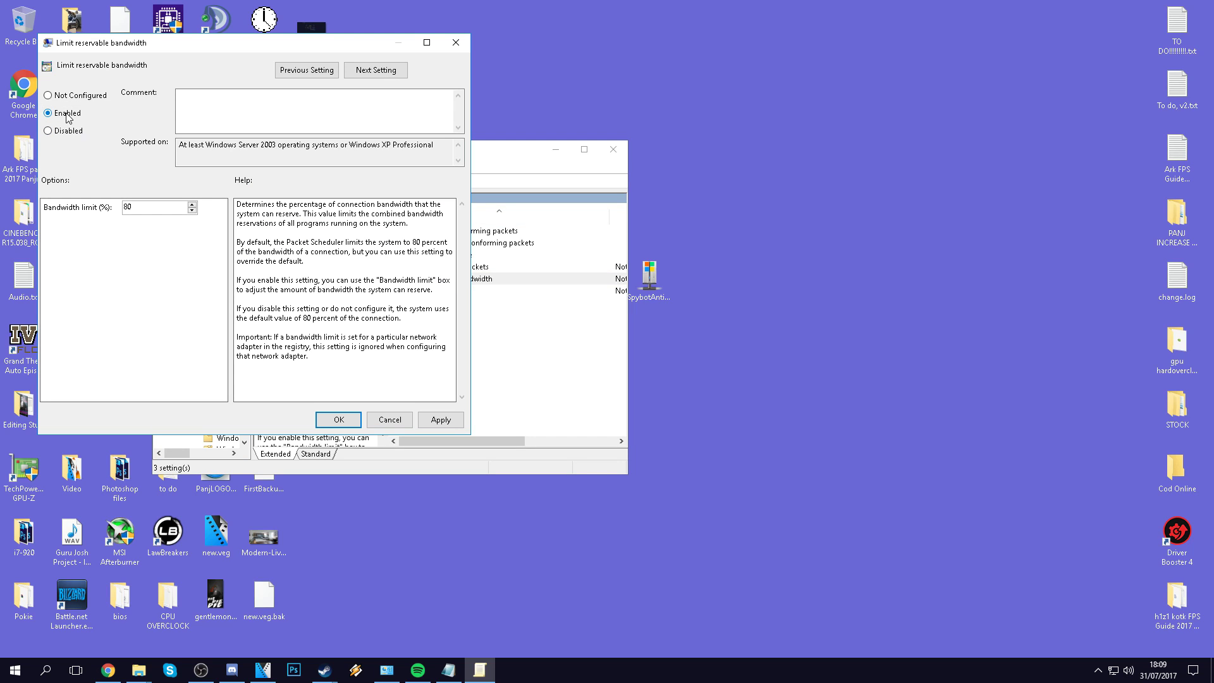
pyautogui.doubleClick(139, 210)
pyautogui.write('0')
pyautogui.click(442, 420)
pyautogui.click(336, 419)
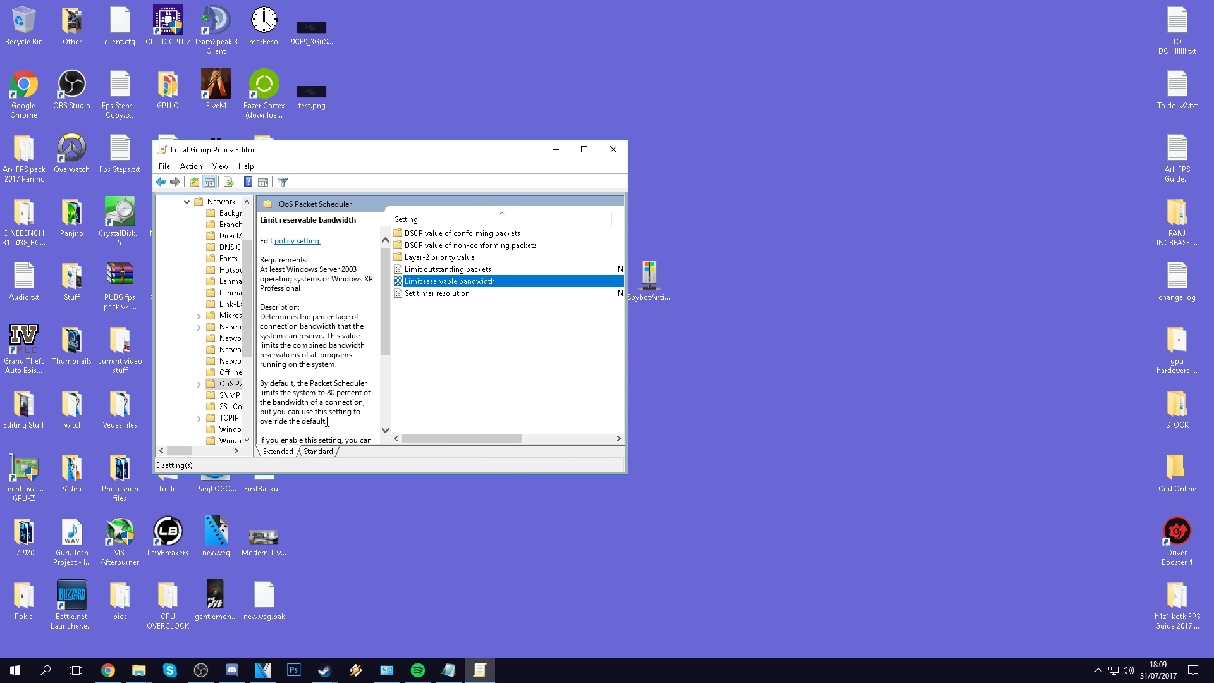
pyautogui.doubleClick(429, 283)
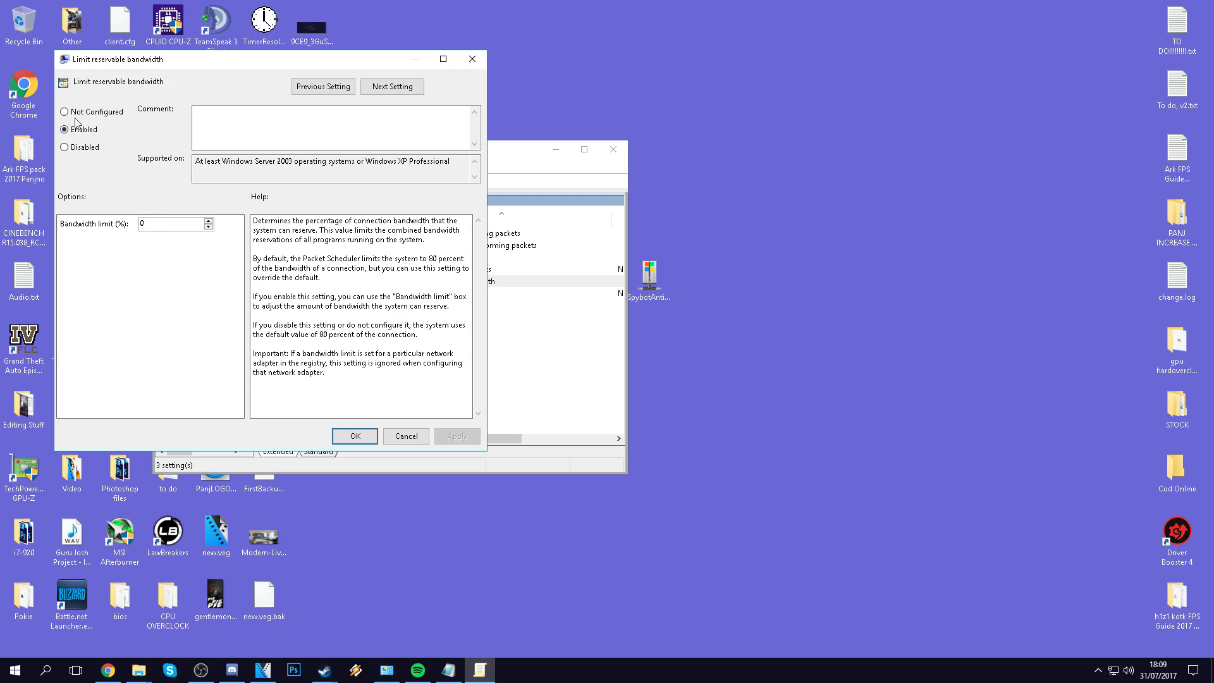
pyautogui.click(351, 436)
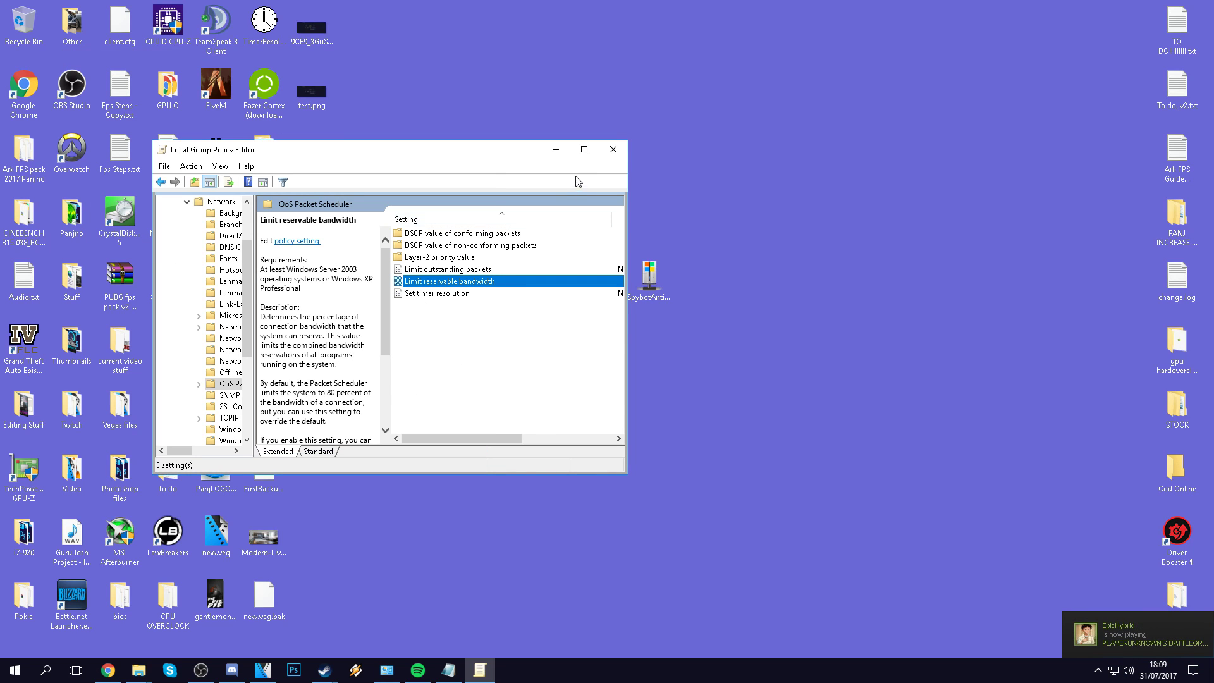
pyautogui.click(611, 151)
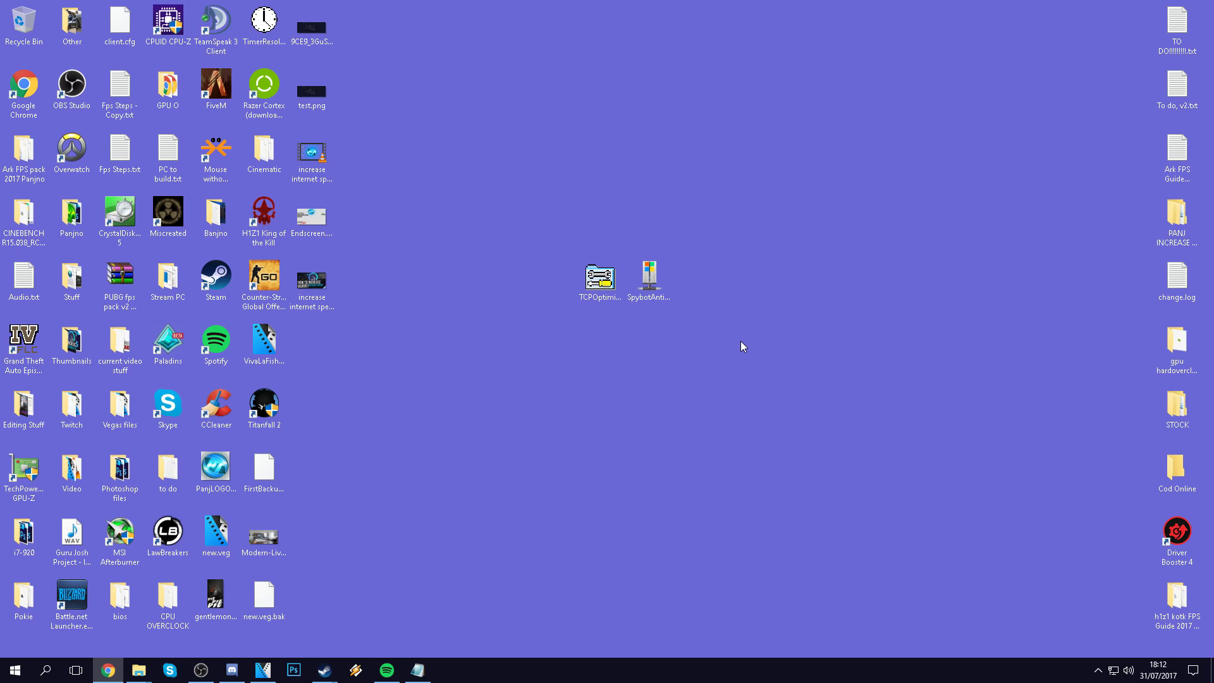
# Step: Open the Ethernet adapter's Properties through Network and Sharing Centre's adapter settings
pyautogui.rightClick(1112, 671)
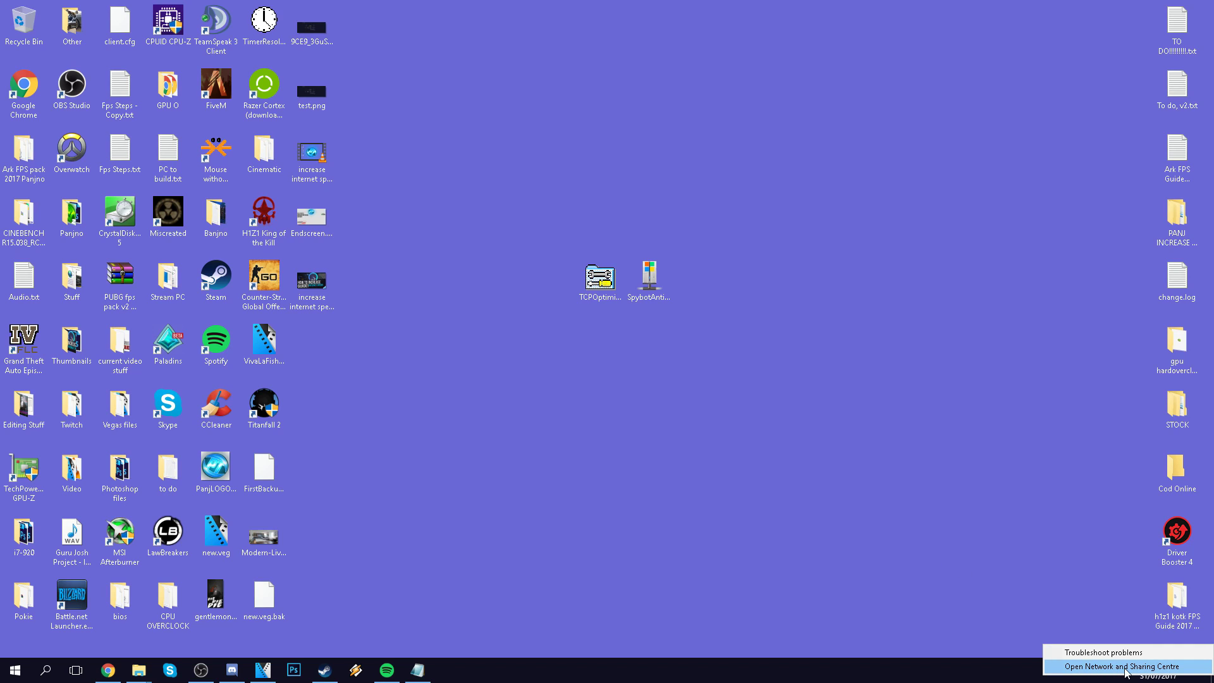
pyautogui.click(1126, 667)
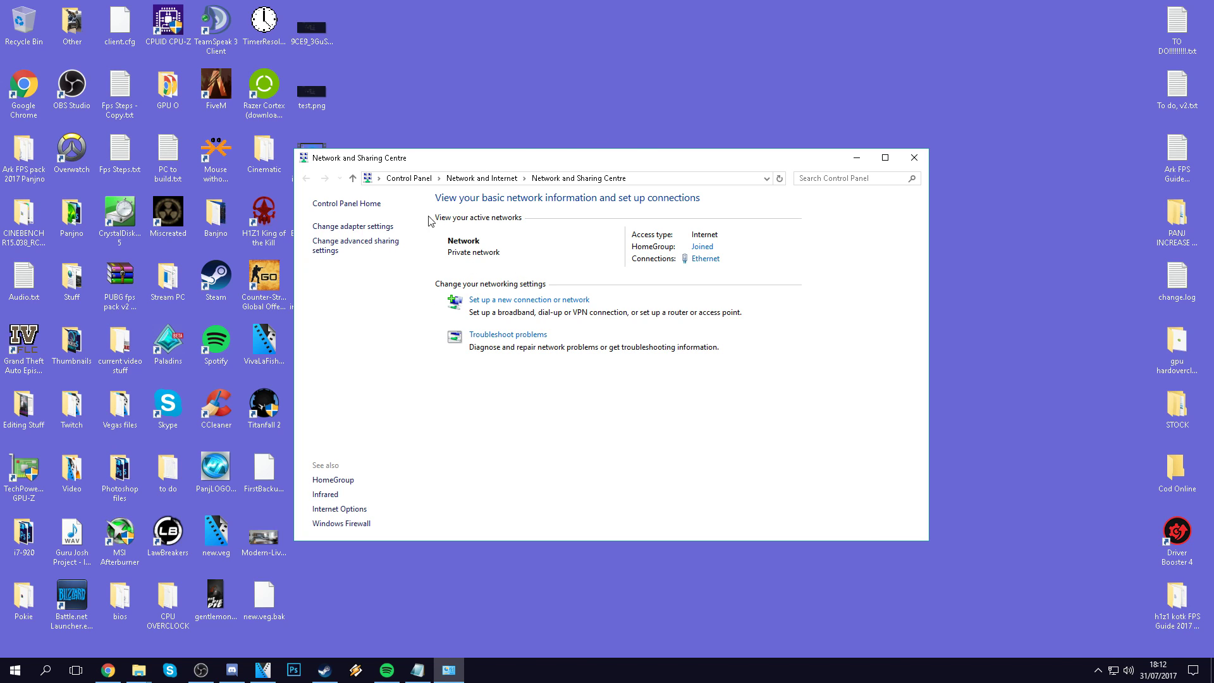
pyautogui.click(368, 227)
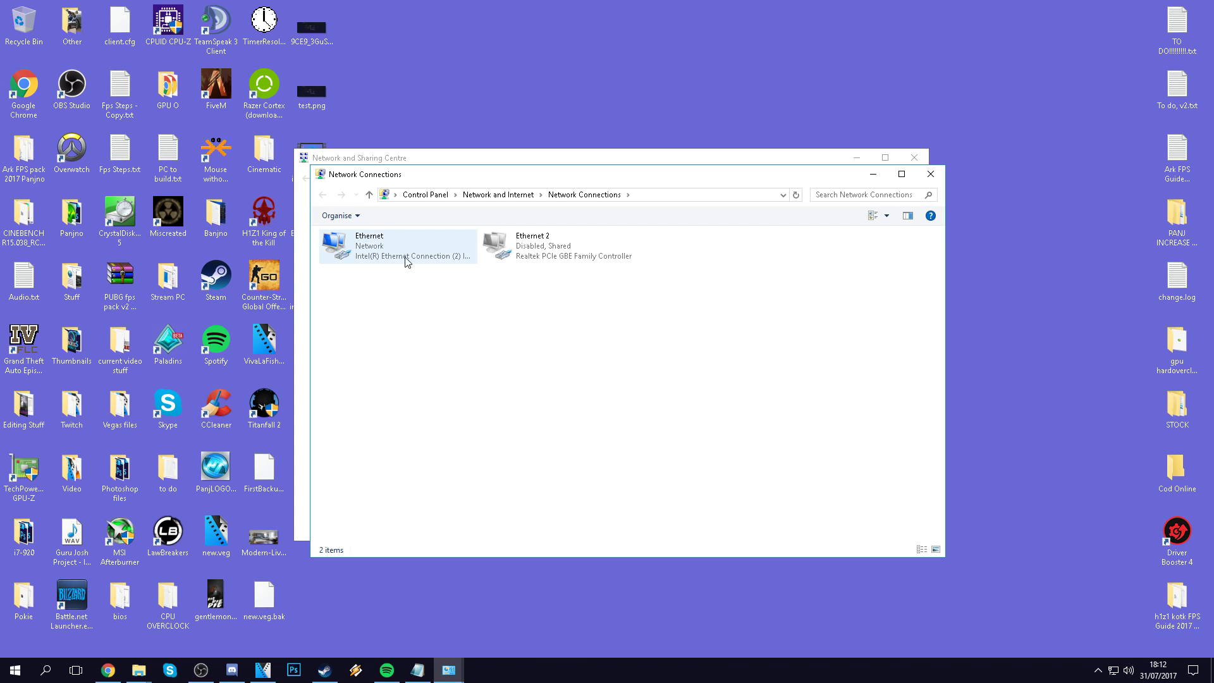
pyautogui.click(398, 247)
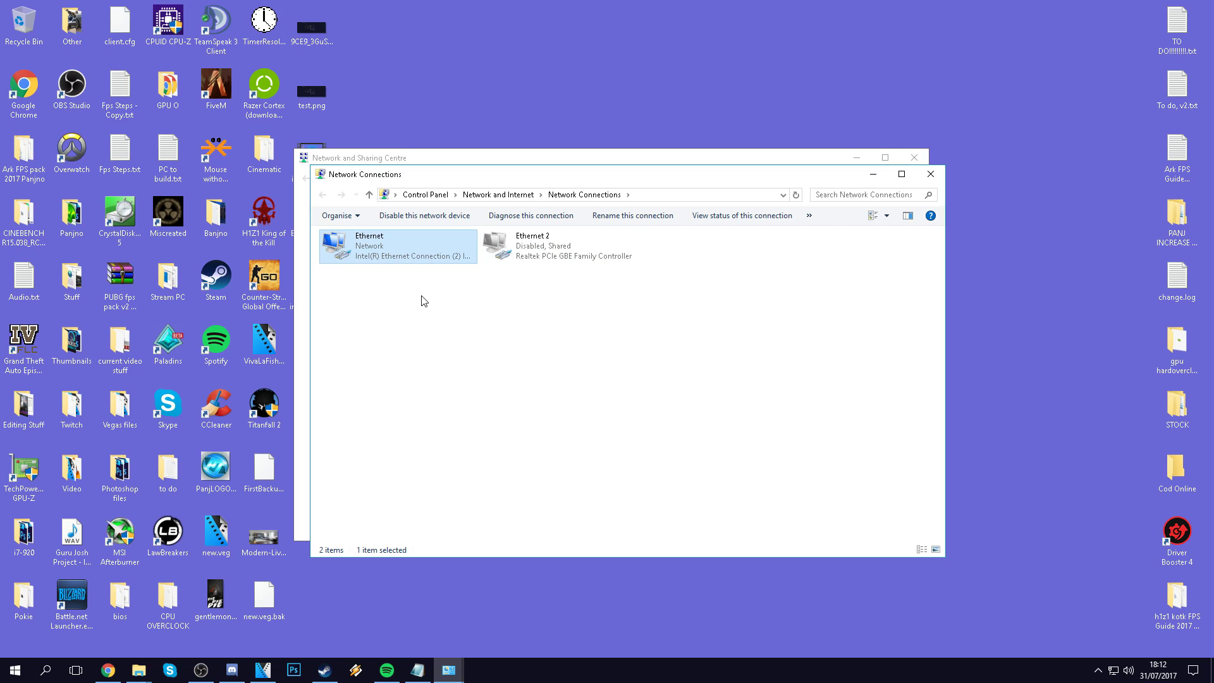
pyautogui.rightClick(390, 246)
pyautogui.click(427, 368)
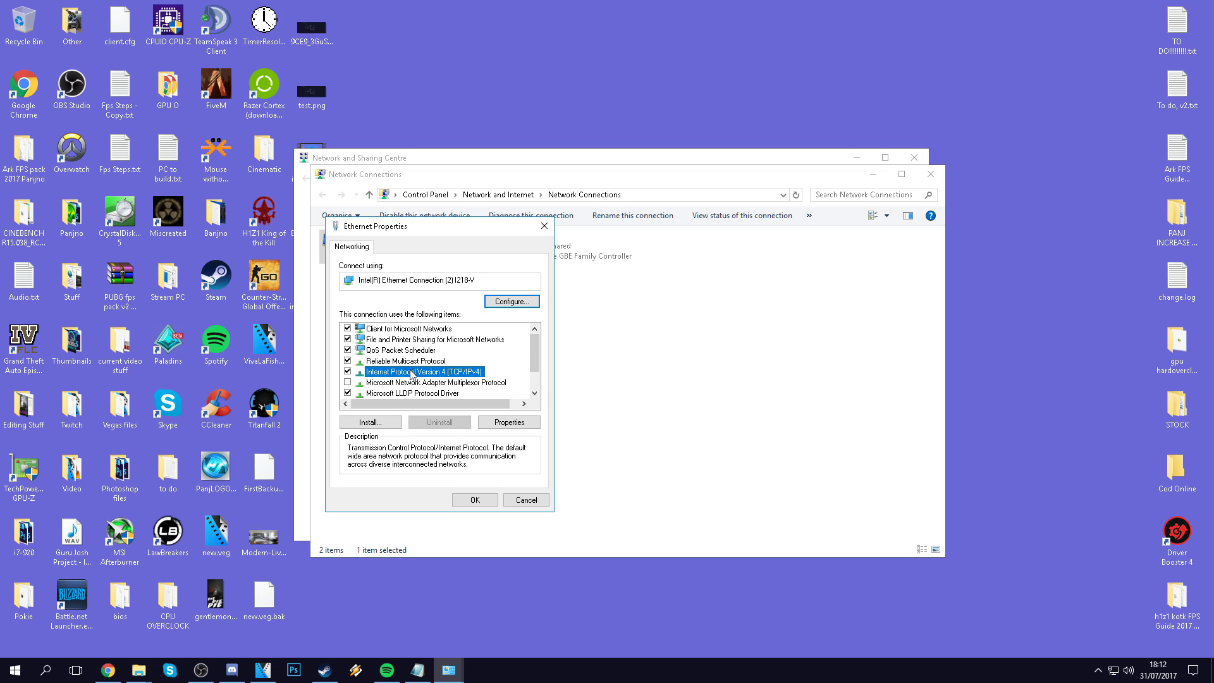
# Step: Set the Ethernet IPv4 DNS servers manually to 8.8.8.8 and 8.8.4.4
pyautogui.click(509, 422)
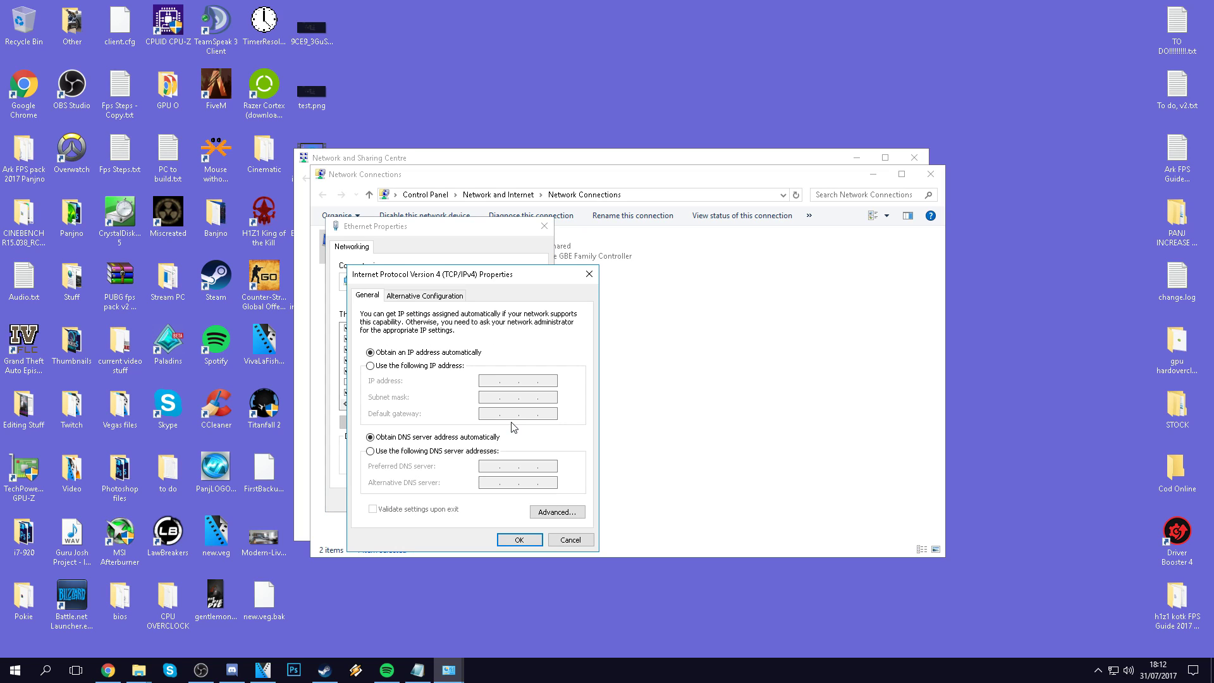
pyautogui.click(391, 453)
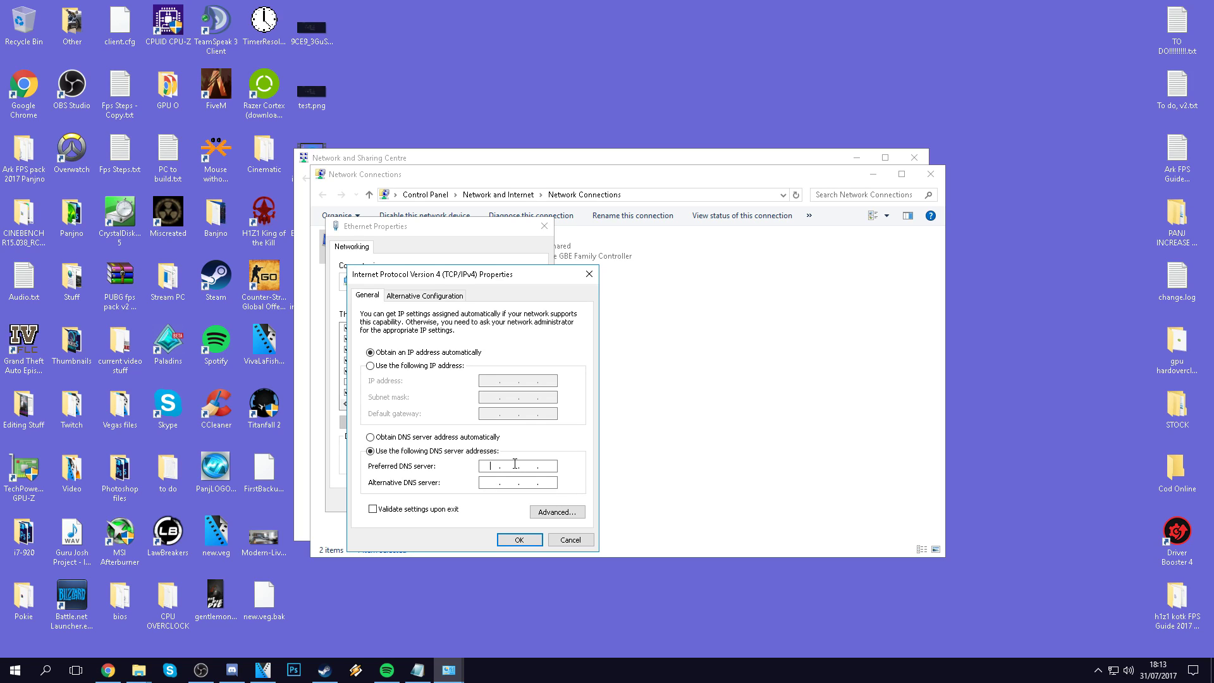
pyautogui.write('8.8.8')
pyautogui.click(486, 485)
pyautogui.write('8.')
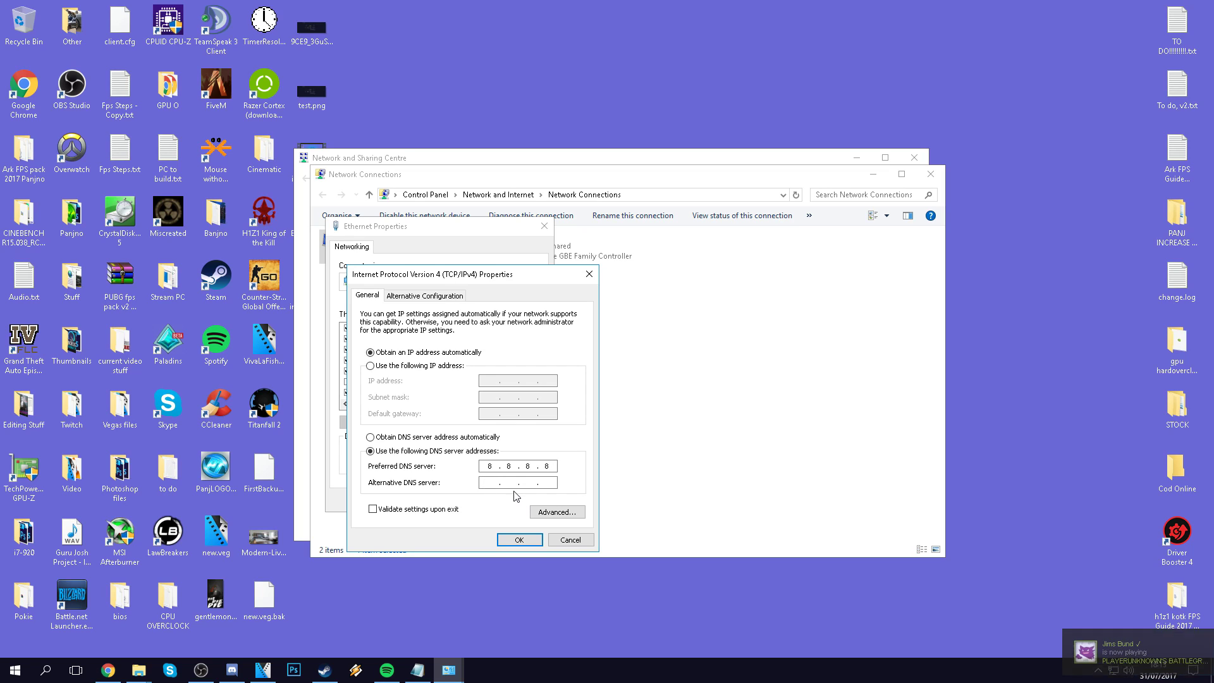
pyautogui.write('8.4.4')
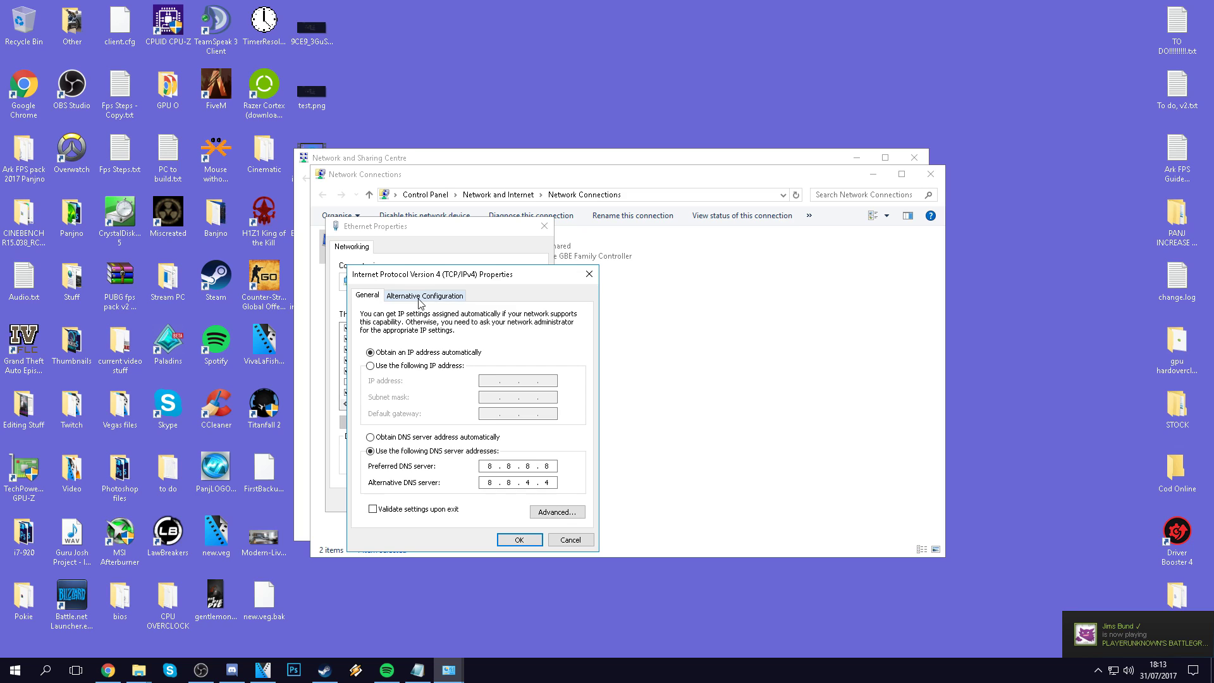
pyautogui.click(519, 540)
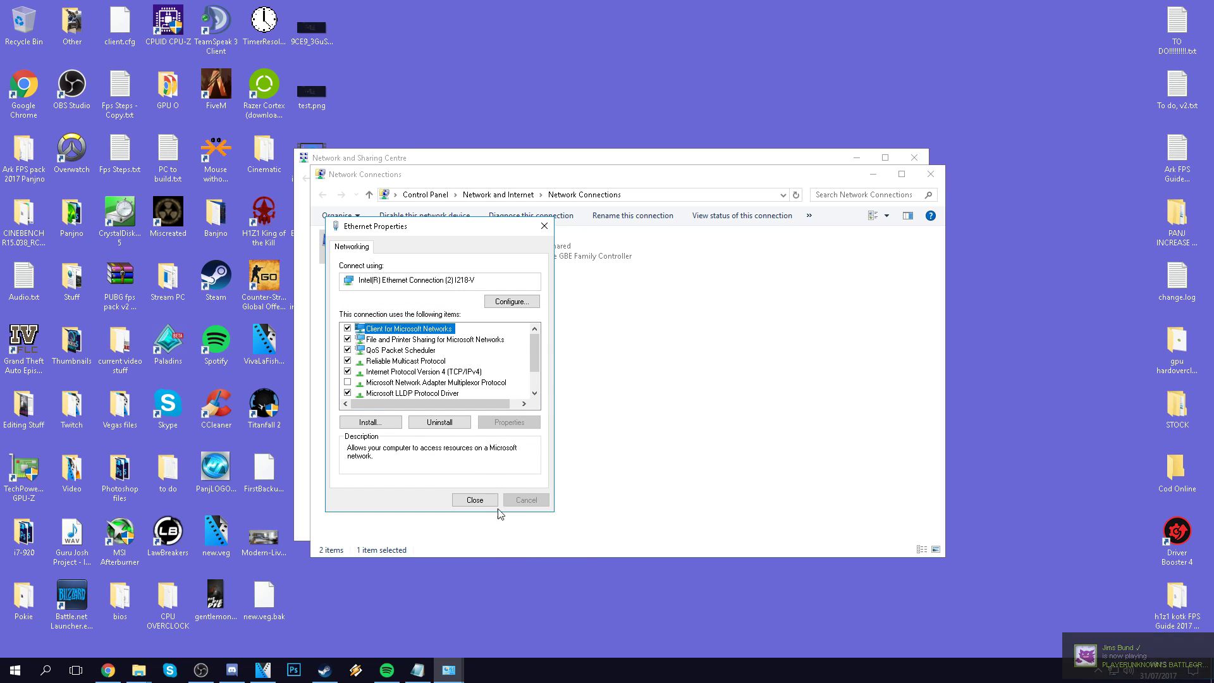
# Step: Close the Ethernet properties, Network Connections and Network and Sharing Centre windows
pyautogui.click(493, 506)
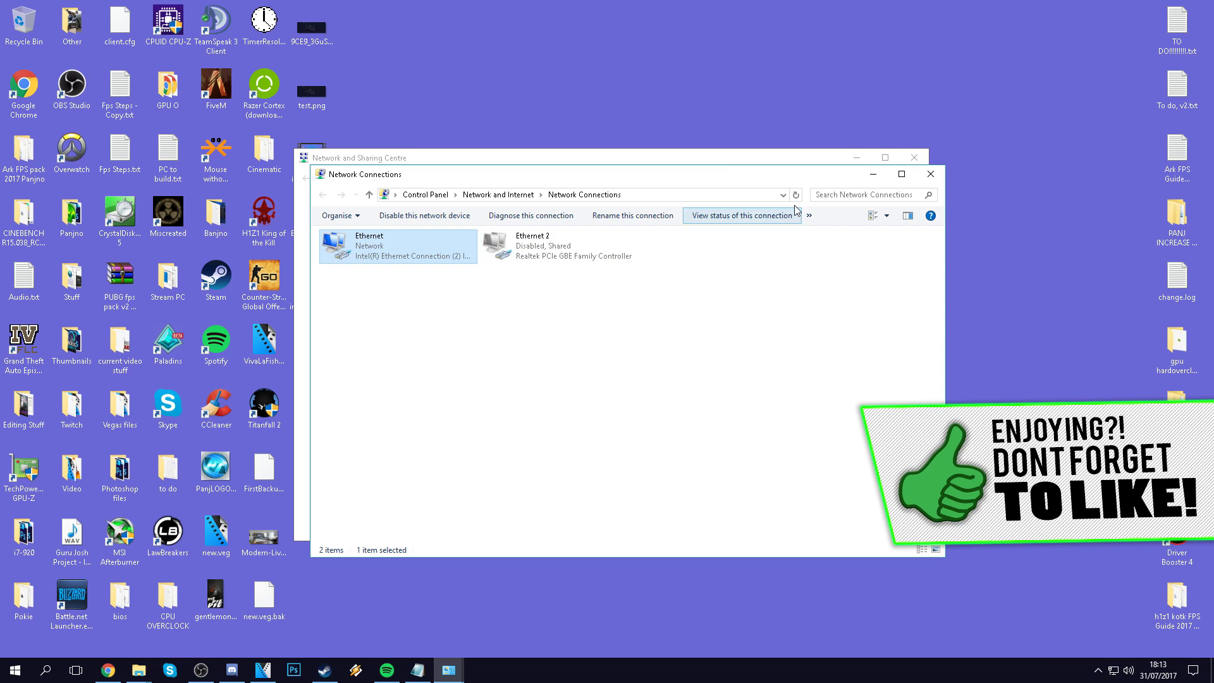
pyautogui.click(929, 174)
pyautogui.click(911, 157)
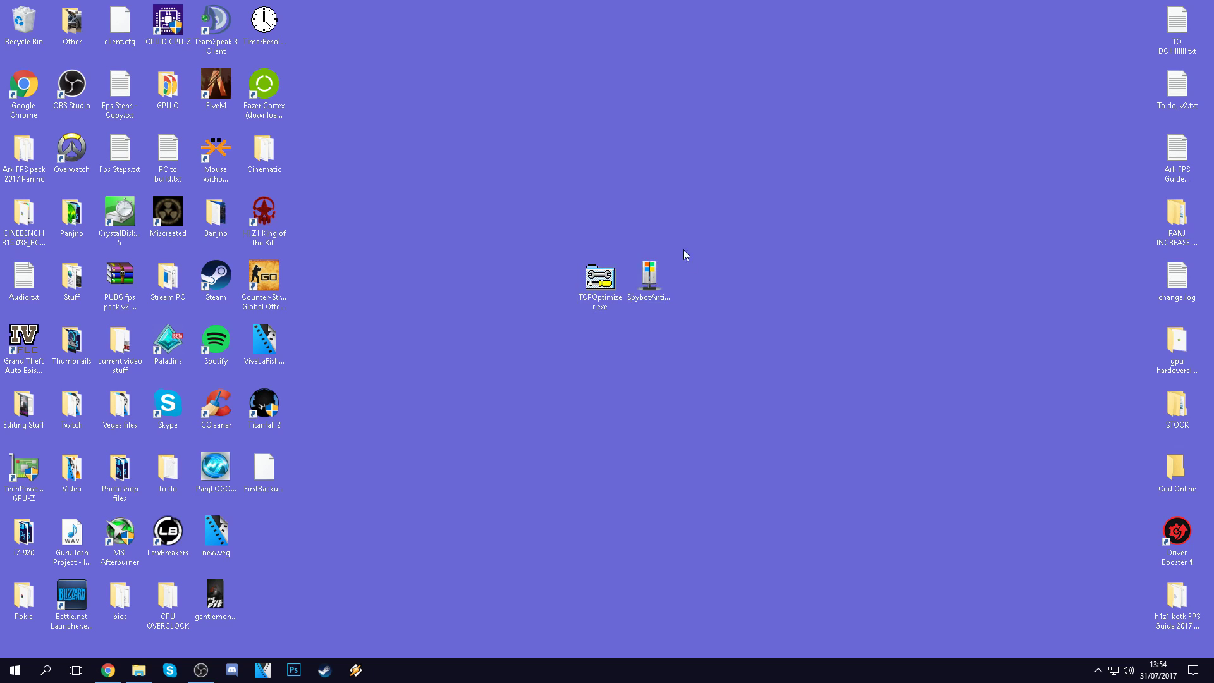
# Step: Install Spybot Anti-Beacon in English with default tasks, accepting the licence, and launch it
pyautogui.click(651, 272)
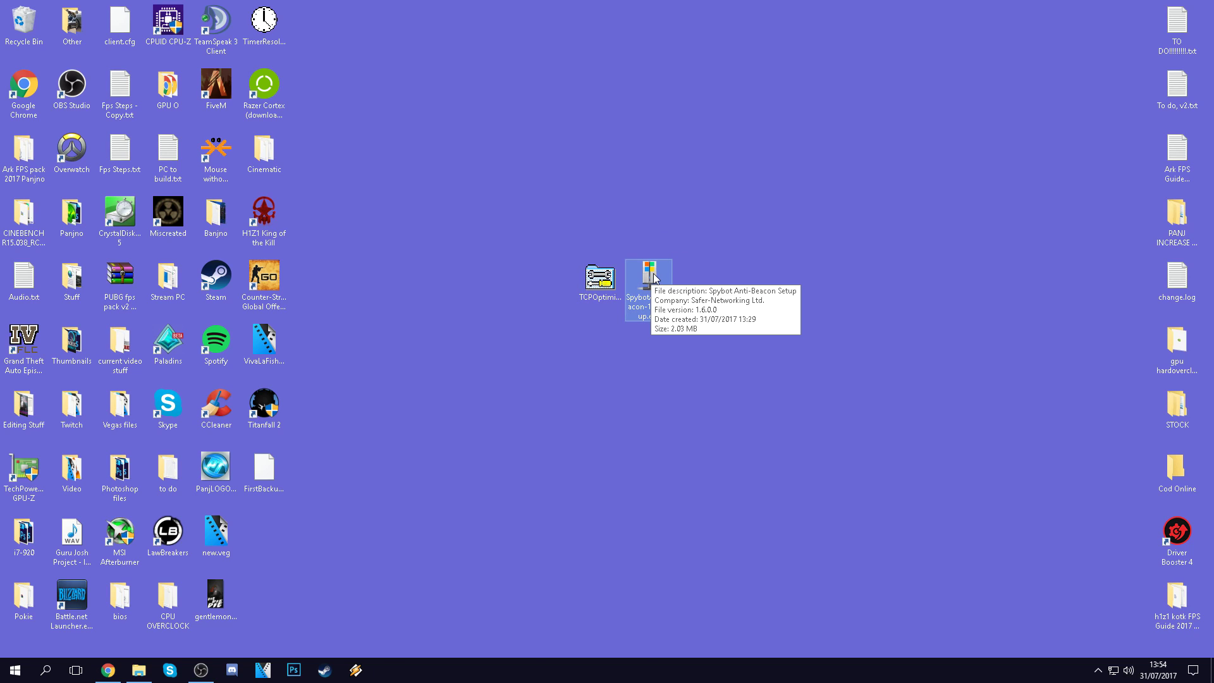
pyautogui.doubleClick(654, 276)
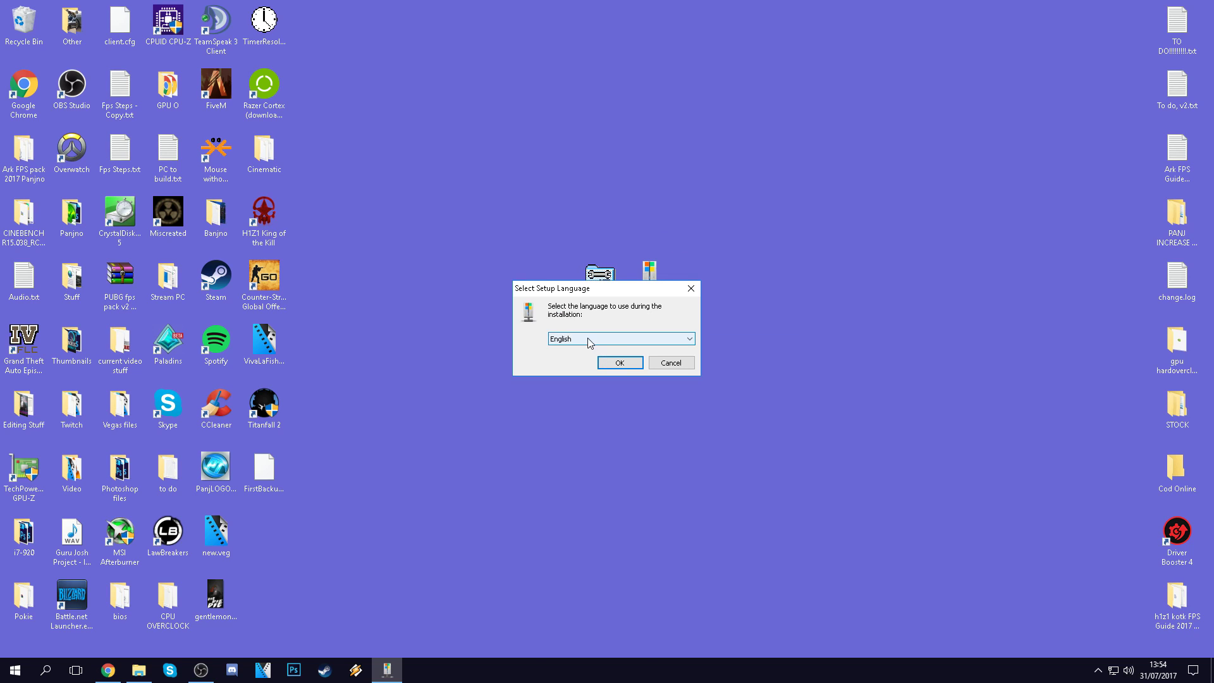
pyautogui.click(620, 364)
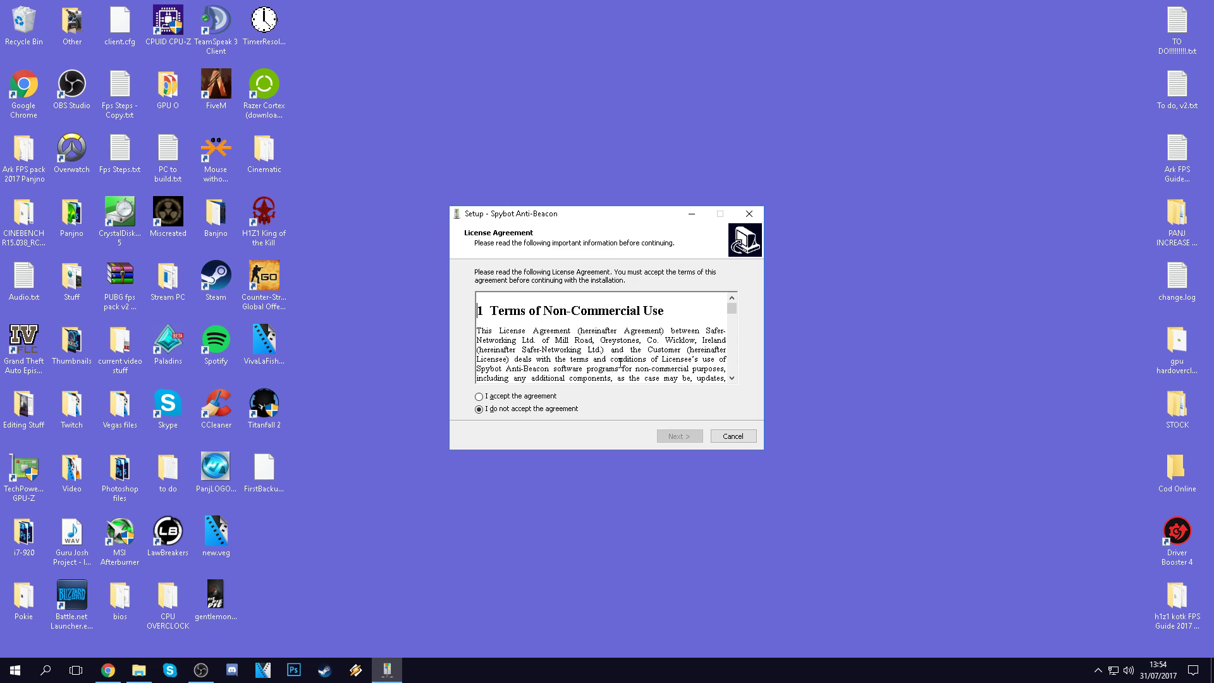
pyautogui.click(515, 396)
pyautogui.click(679, 436)
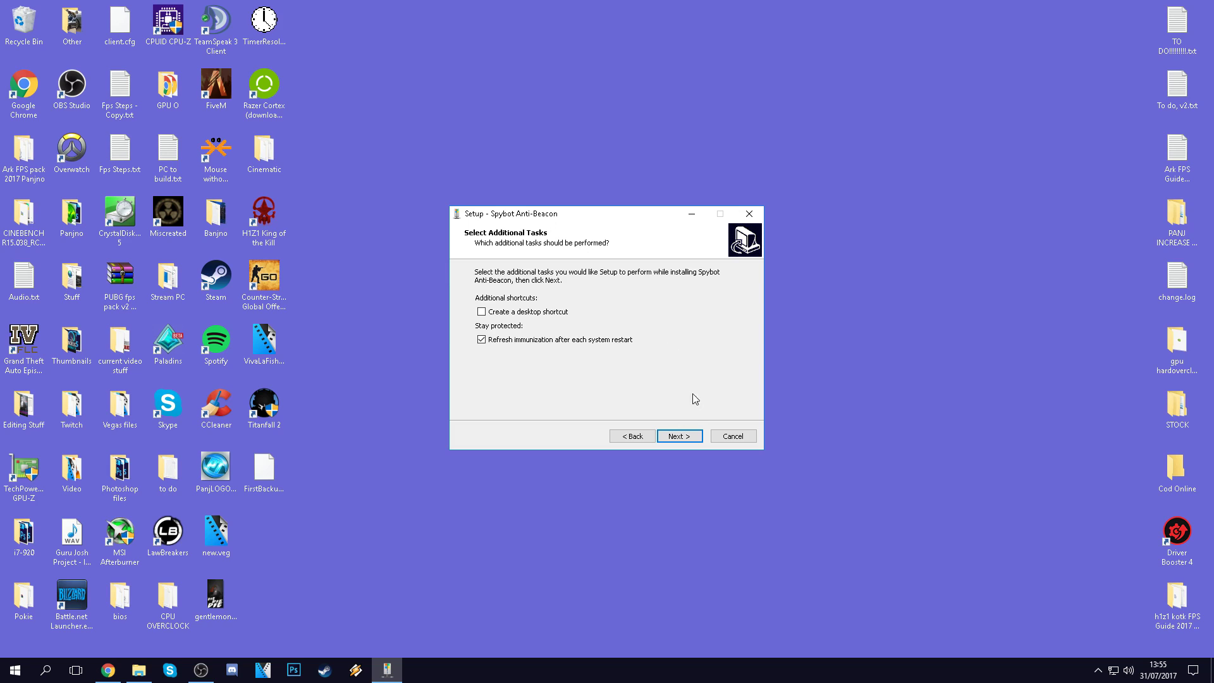
pyautogui.click(680, 437)
pyautogui.click(679, 436)
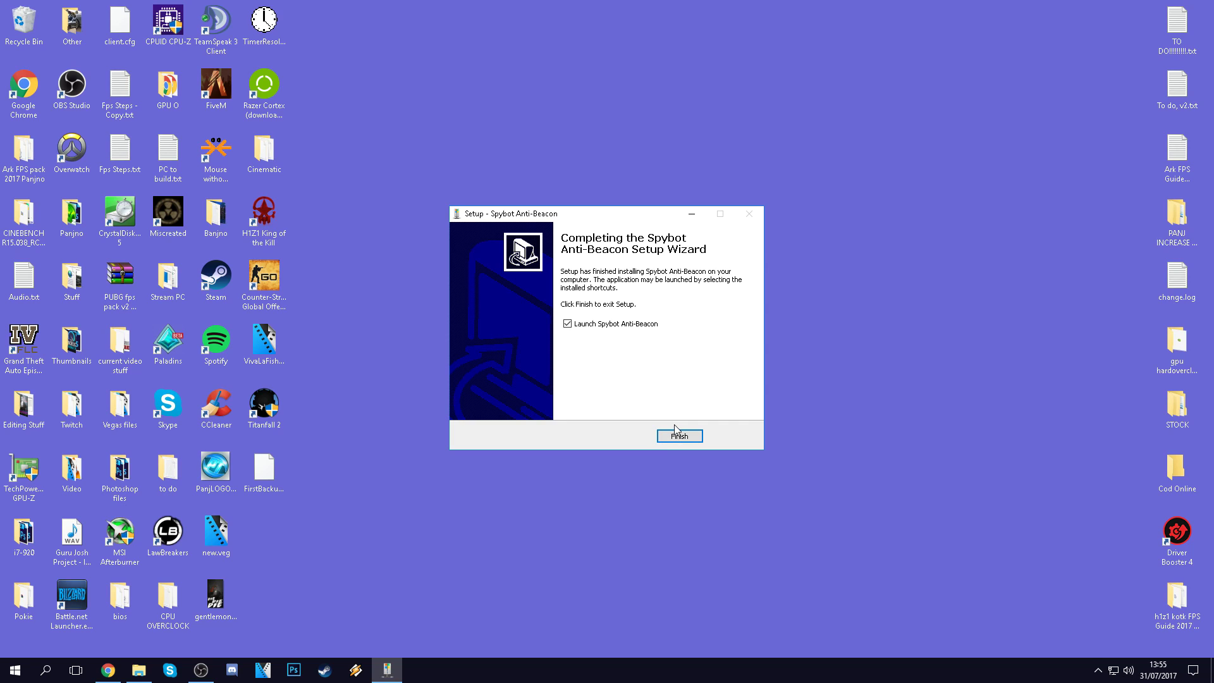
pyautogui.click(685, 436)
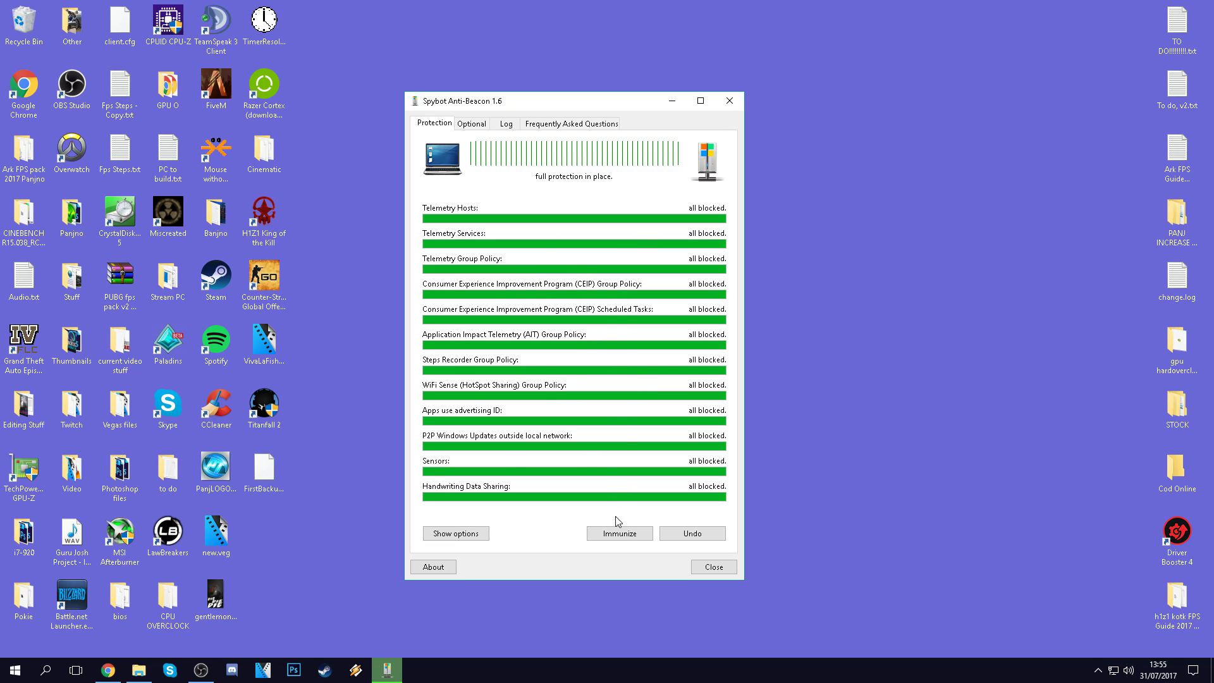
# Step: Immunize the system against telemetry, then expand and collapse the detailed item list
pyautogui.click(618, 533)
pyautogui.click(455, 533)
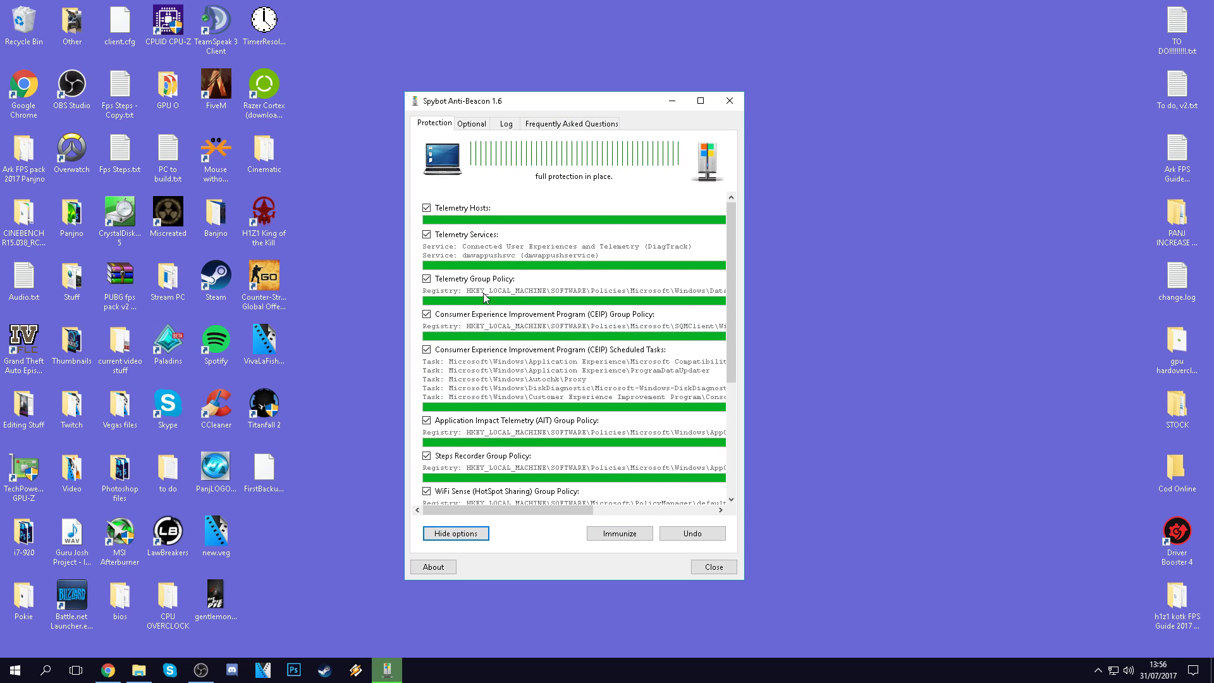
pyautogui.click(451, 533)
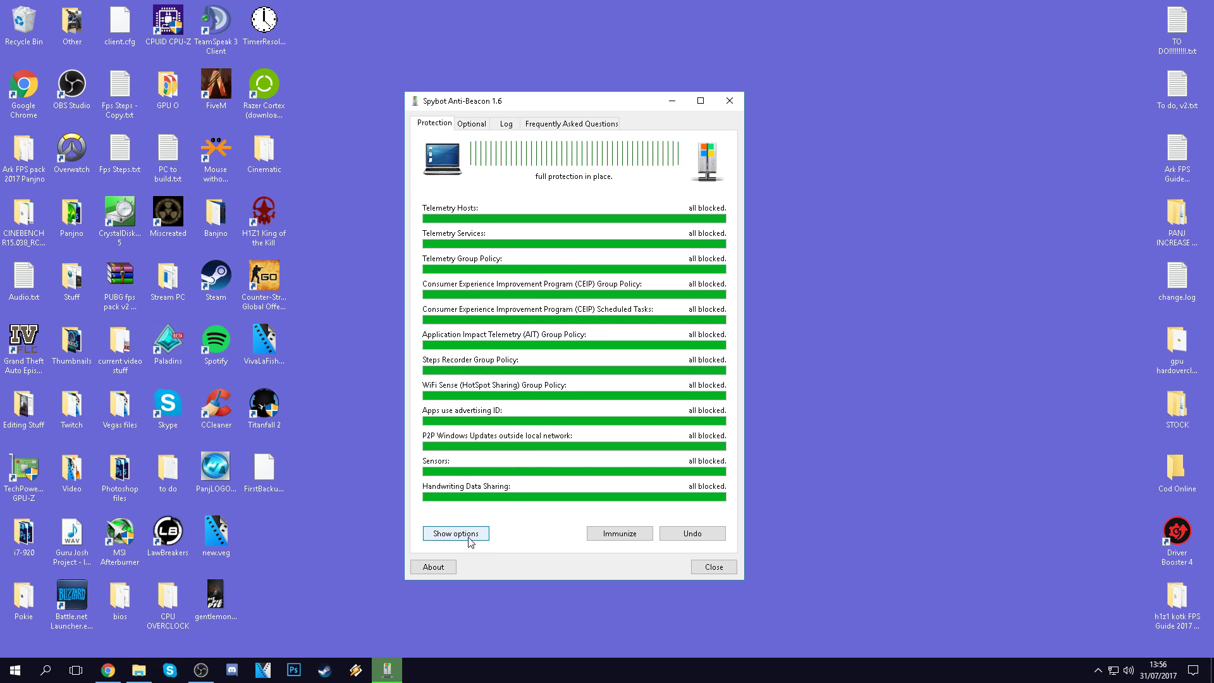
# Step: Block OneDrive, Remote Registry, Telemetry Hosts and Office 2013/2016 telemetry tasks, then close Spybot
pyautogui.click(473, 125)
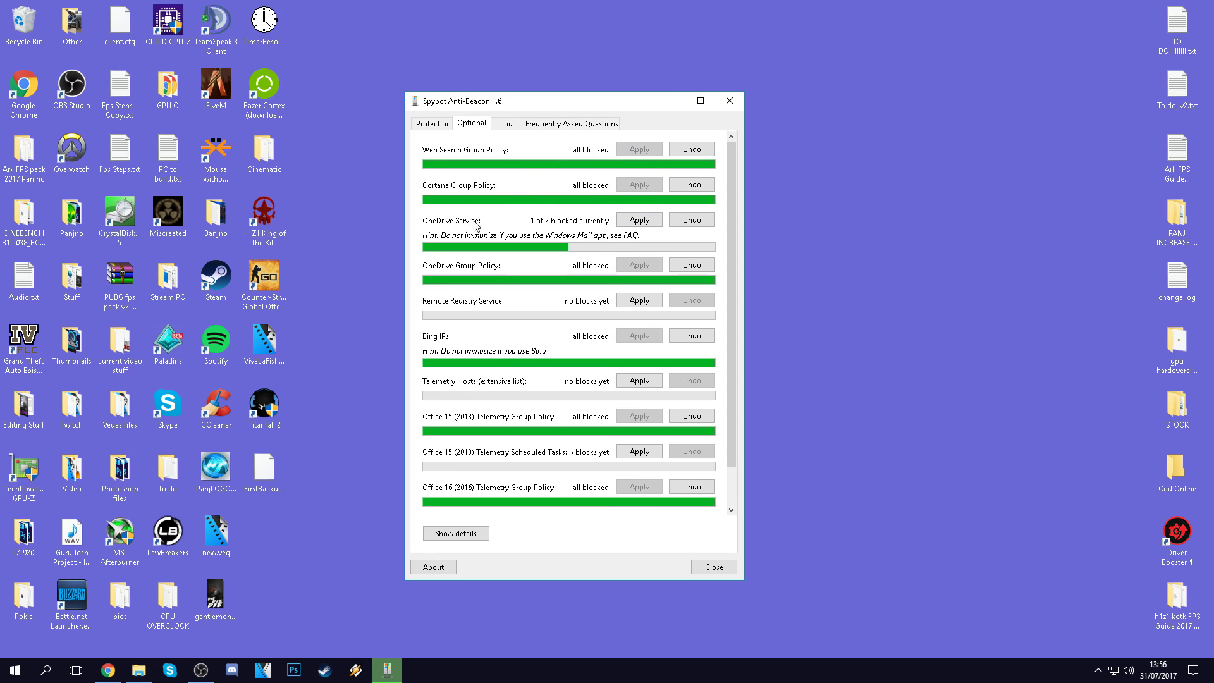
pyautogui.click(639, 220)
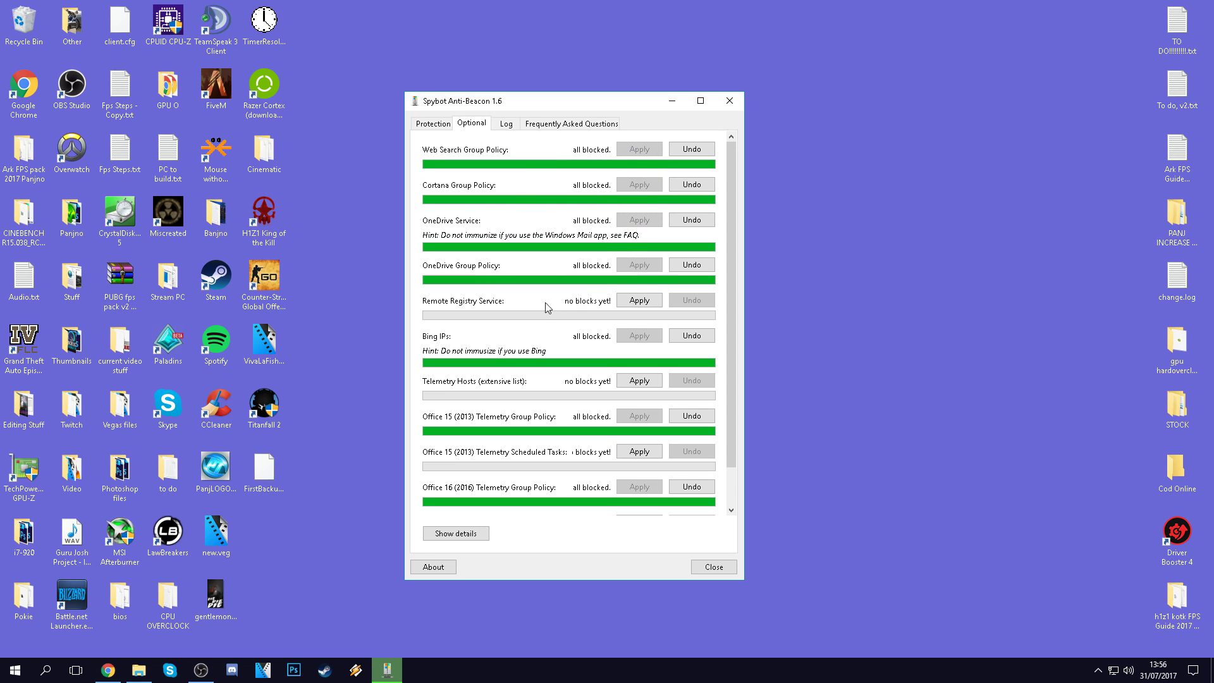
pyautogui.click(639, 300)
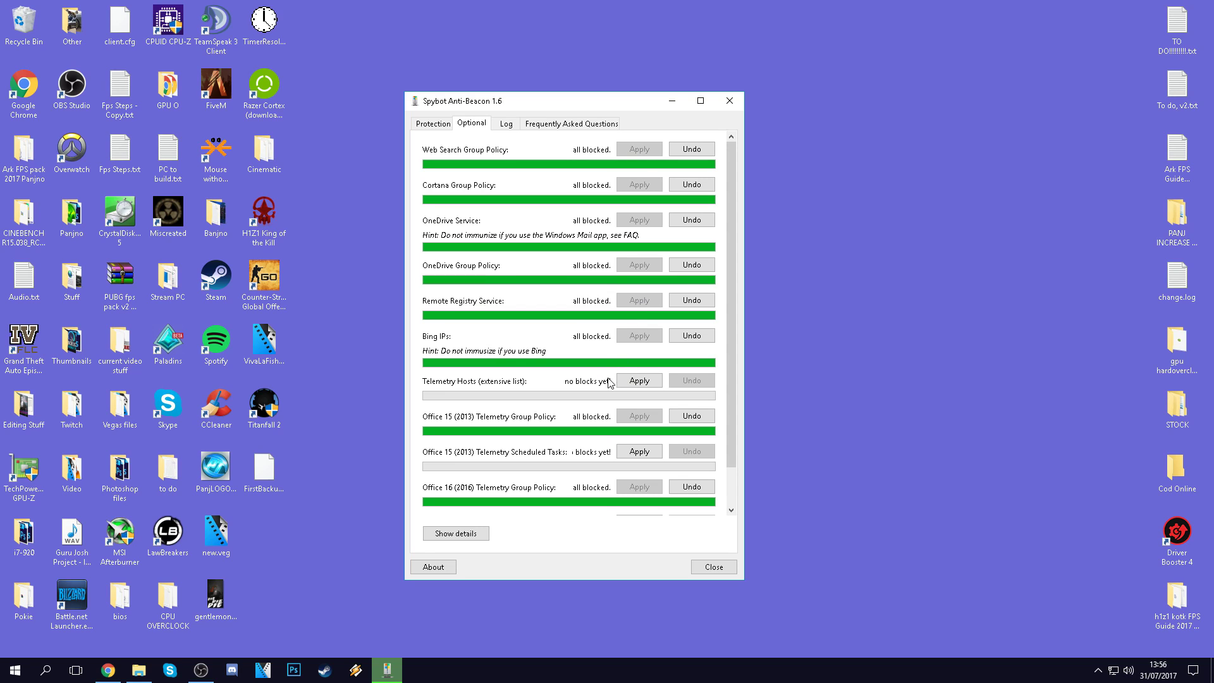
pyautogui.click(636, 380)
pyautogui.click(637, 452)
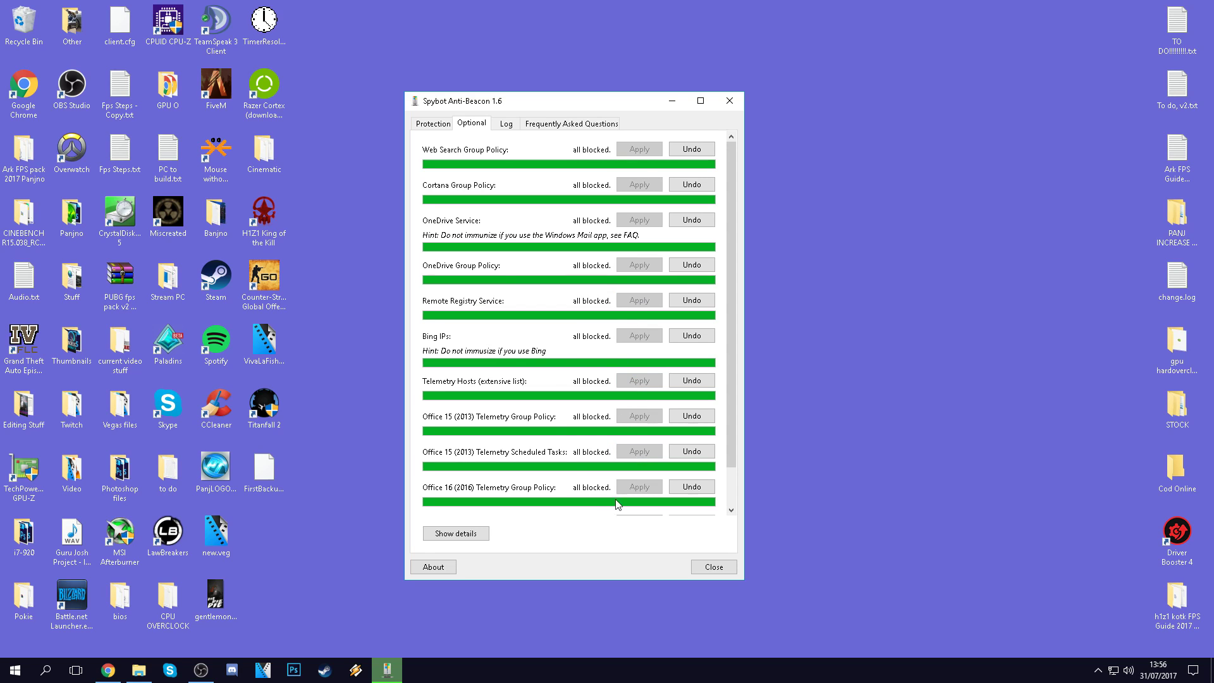
pyautogui.click(733, 484)
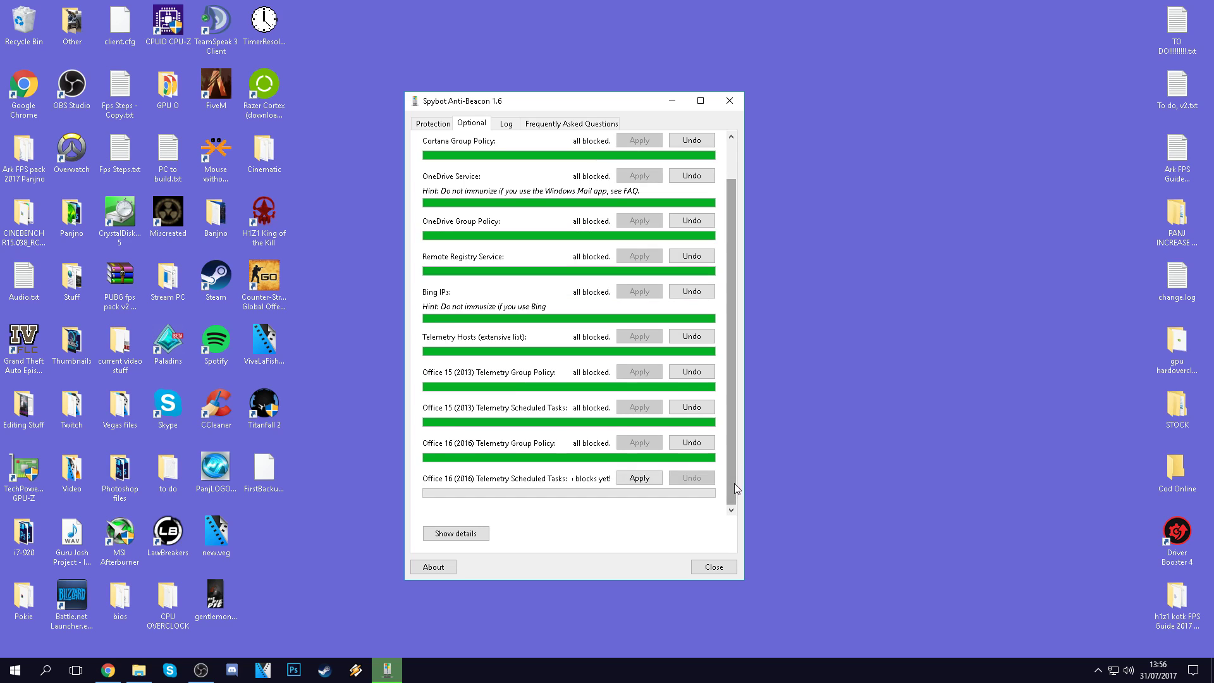
pyautogui.click(634, 482)
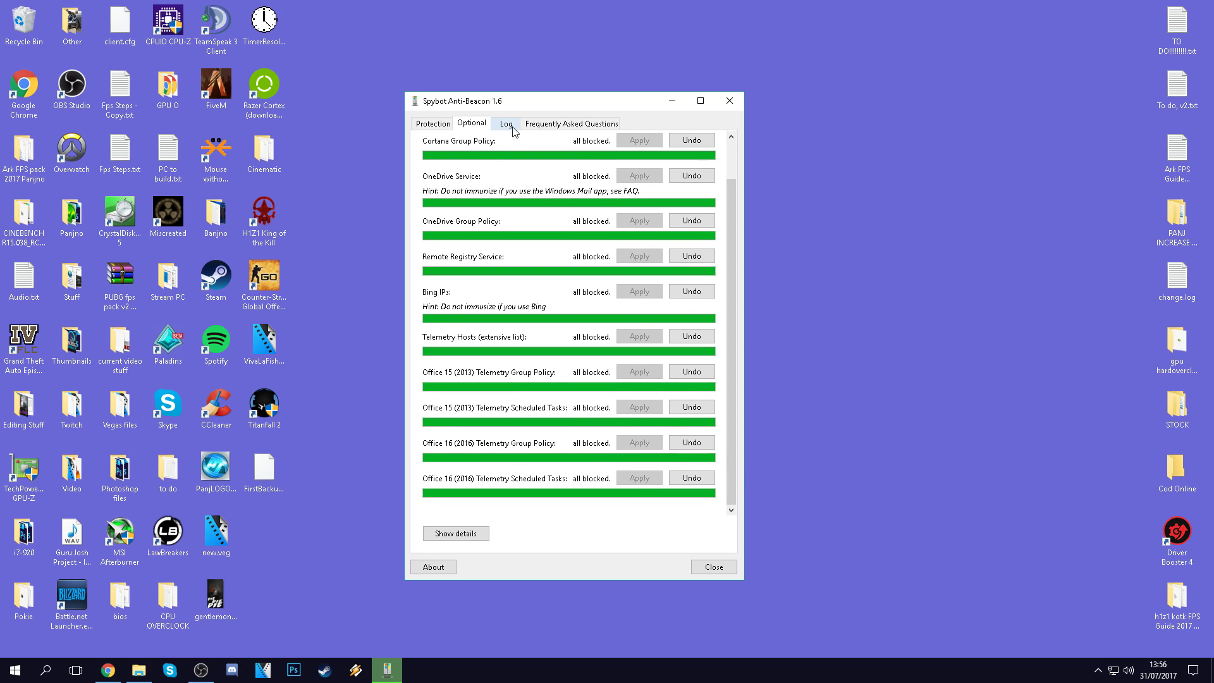
pyautogui.click(437, 123)
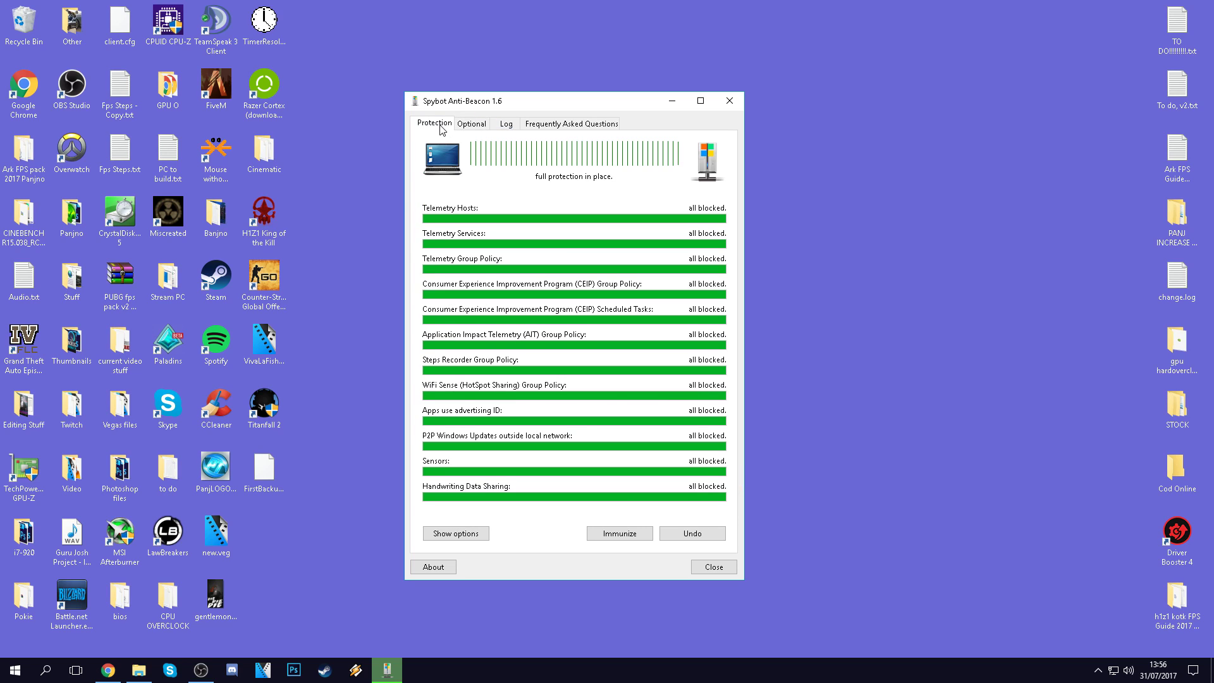
pyautogui.click(725, 102)
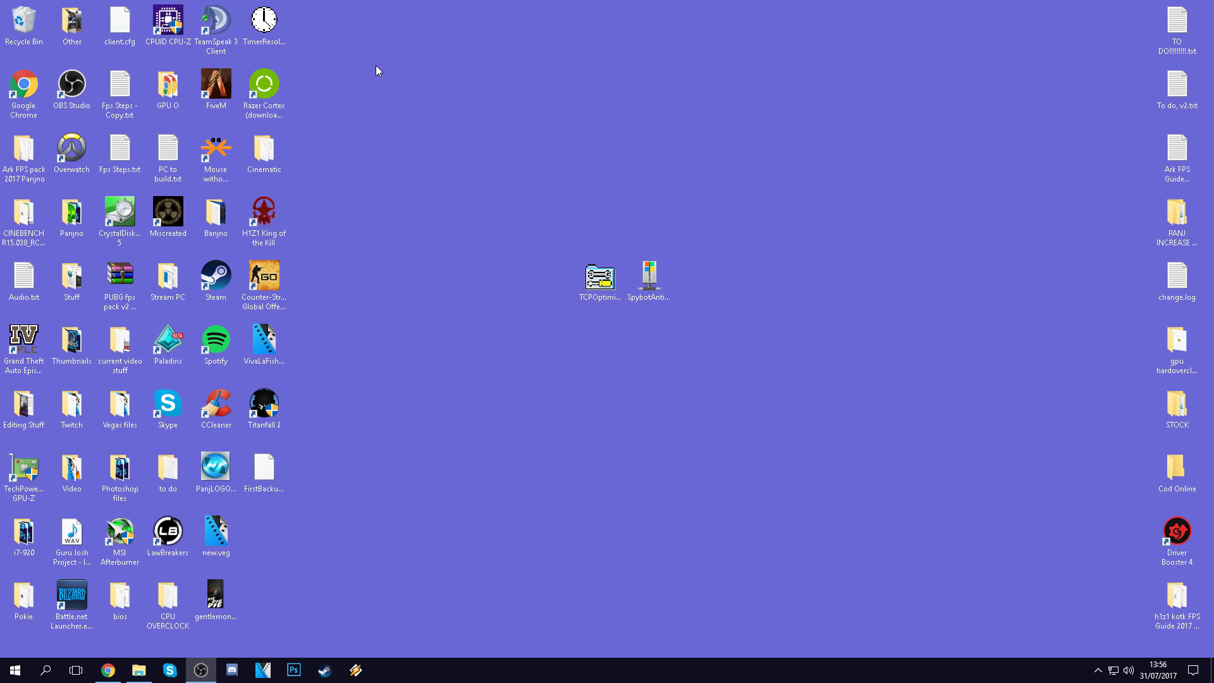